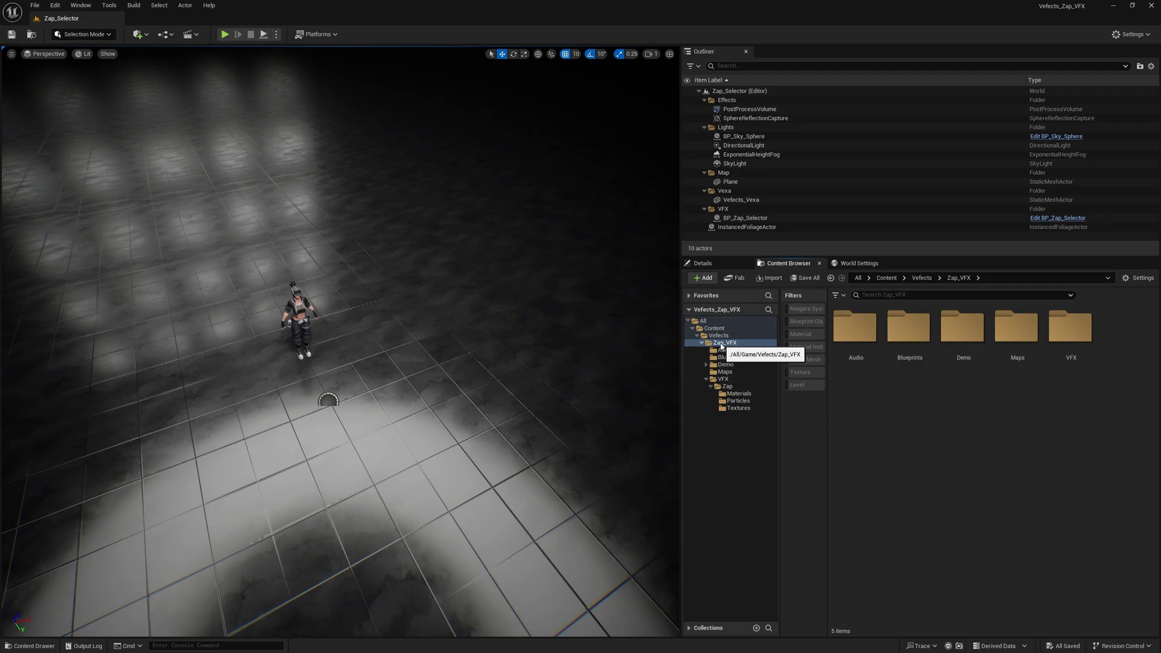
- Look into the Maps folder, then select BP_Zap_Selector in the level and fire its zap to preview the default lightning
{"action": "left_click", "coordinate": [725, 372]}
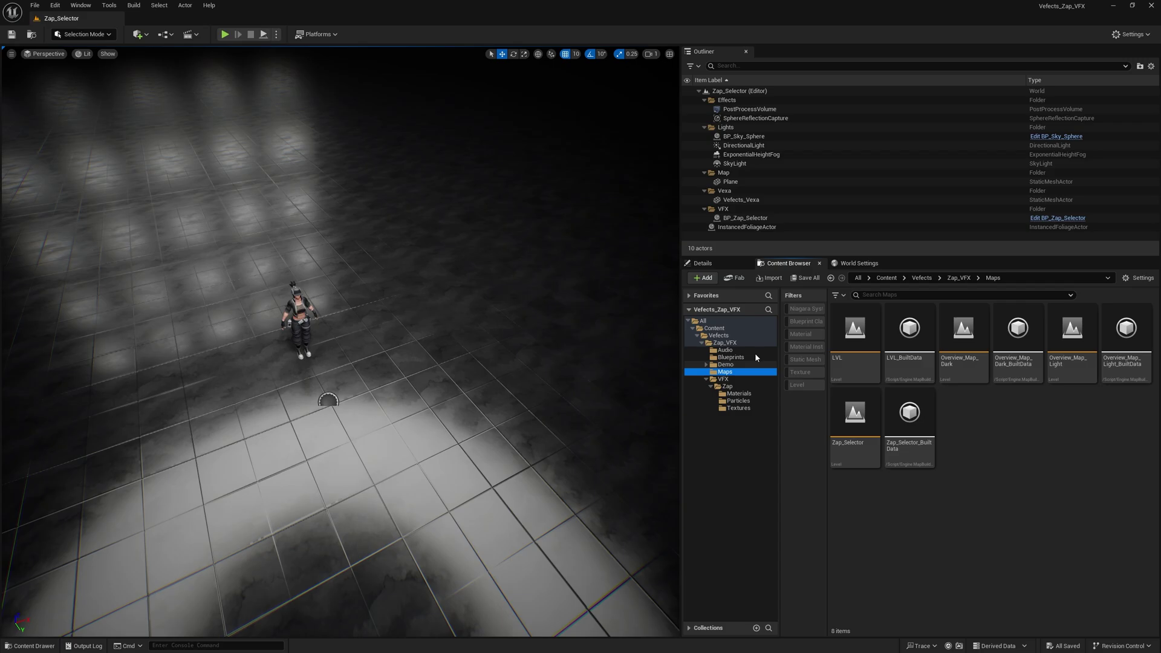
{"action": "left_click", "coordinate": [705, 265]}
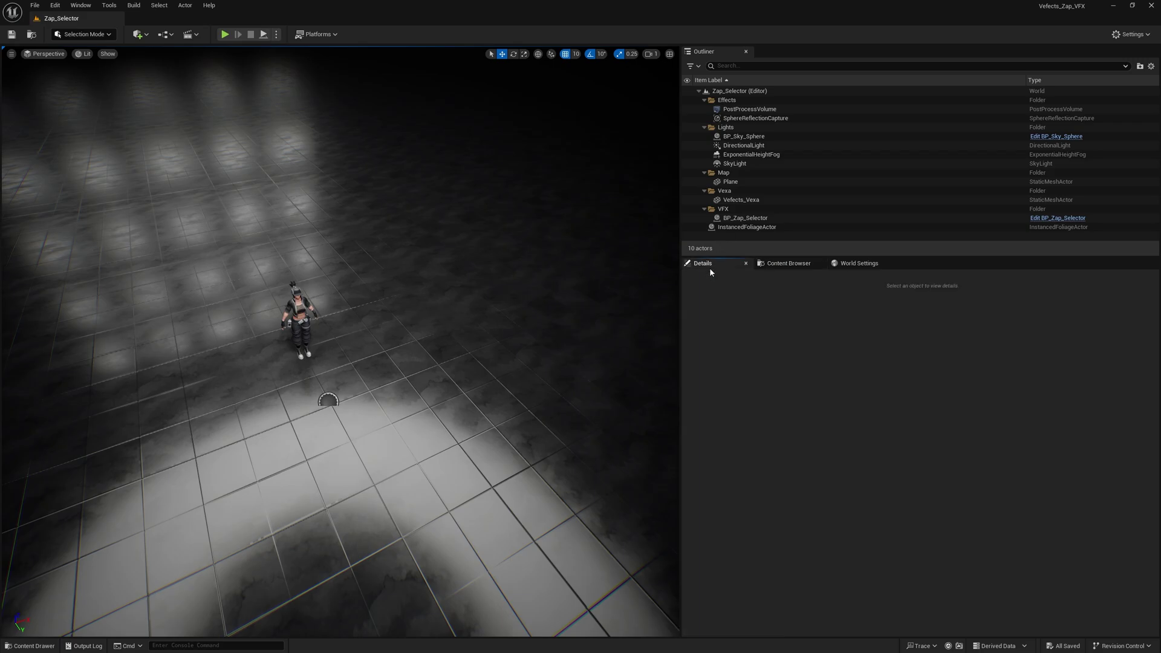
{"action": "left_click", "coordinate": [764, 221]}
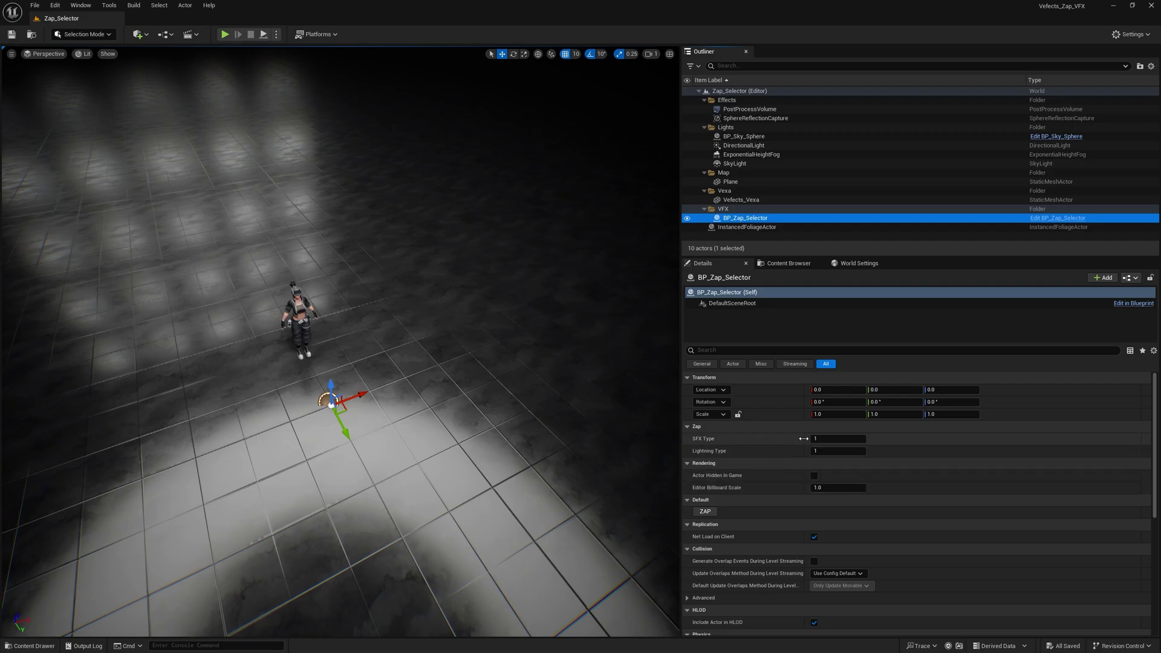
{"action": "left_click", "coordinate": [705, 447]}
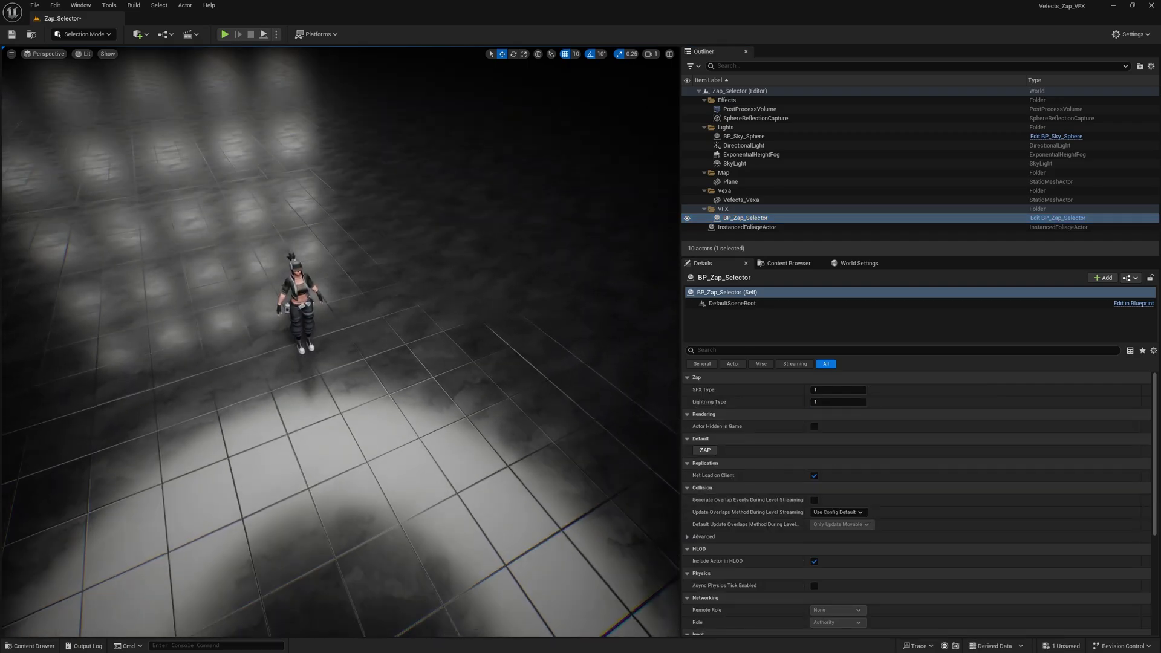
{"action": "key", "text": "g"}
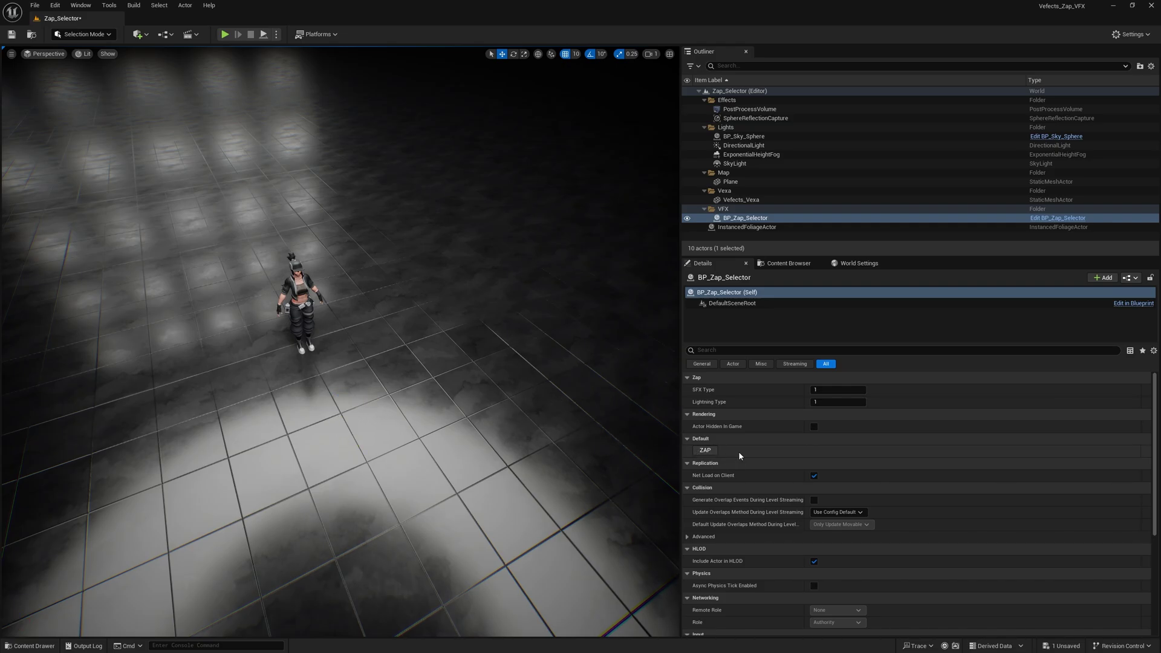
{"action": "left_click", "coordinate": [712, 453]}
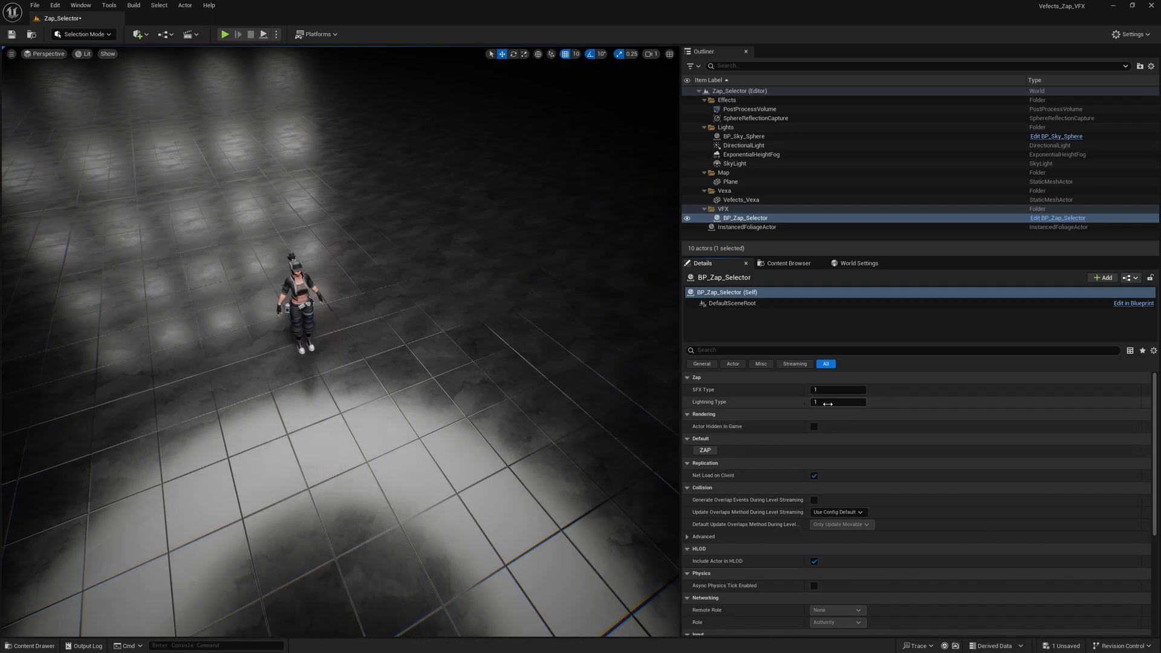
- Set the selector's Lightning Type to 2 and fire the zap to preview it
{"action": "left_click", "coordinate": [827, 404]}
{"action": "type", "text": "2"}
{"action": "key", "text": "Return"}
{"action": "left_click", "coordinate": [714, 453]}
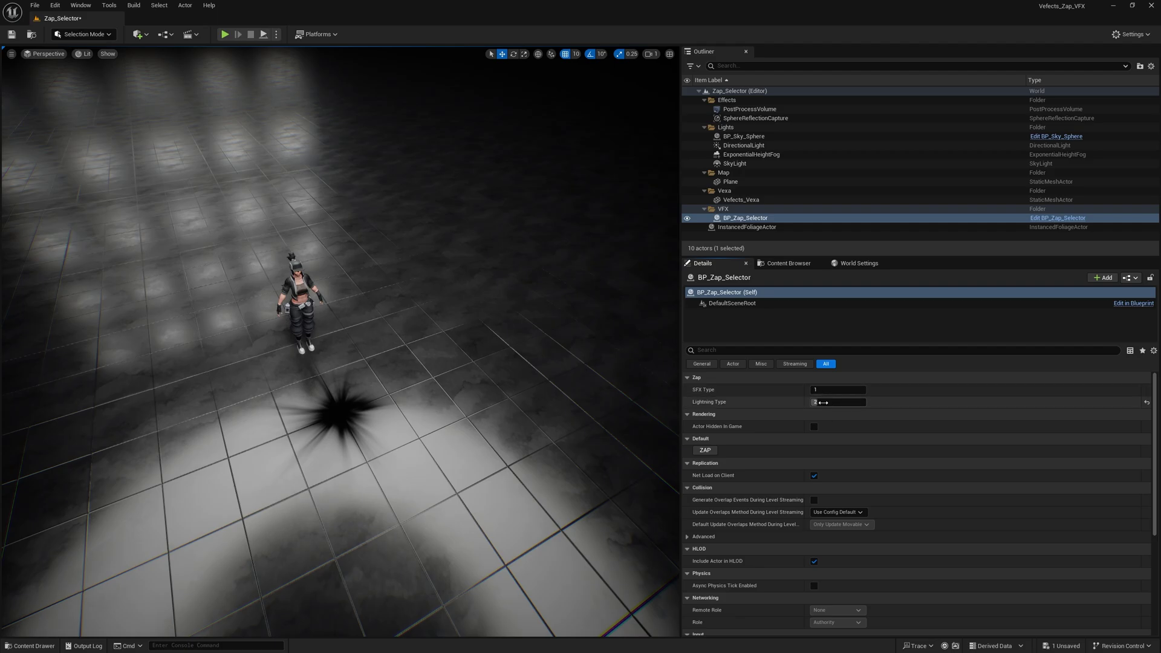
{"action": "left_click", "coordinate": [705, 450]}
- Preview Lightning Types 5 and 7 on the selector, firing the zap for each
{"action": "left_click", "coordinate": [827, 403]}
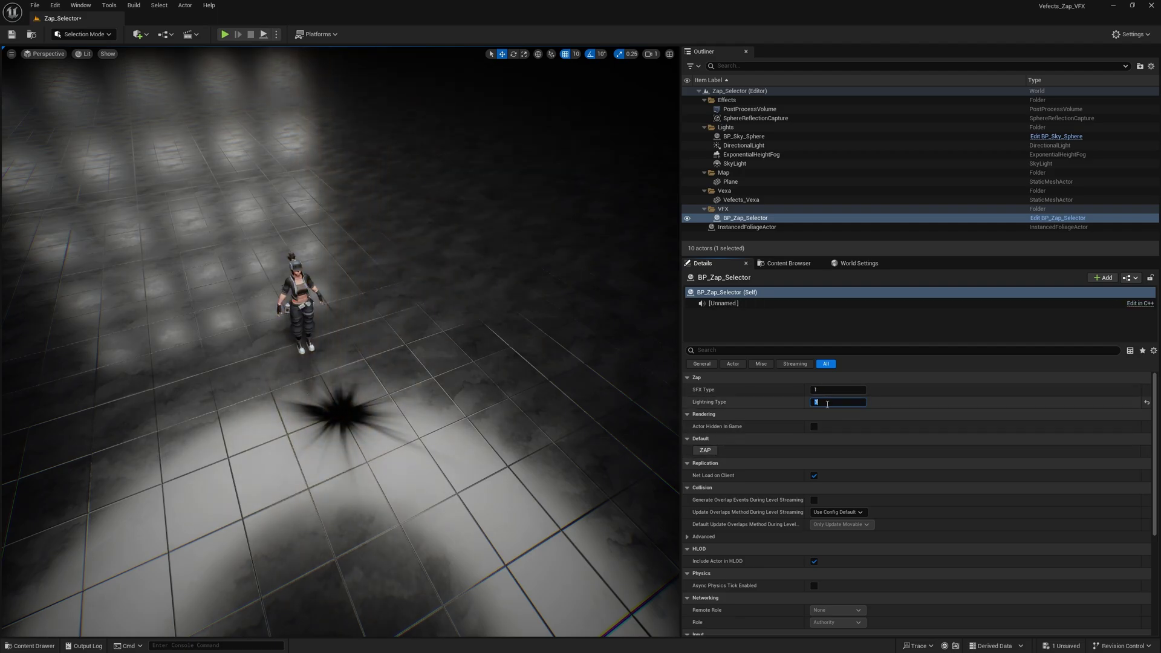
{"action": "type", "text": "5"}
{"action": "key", "text": "Return"}
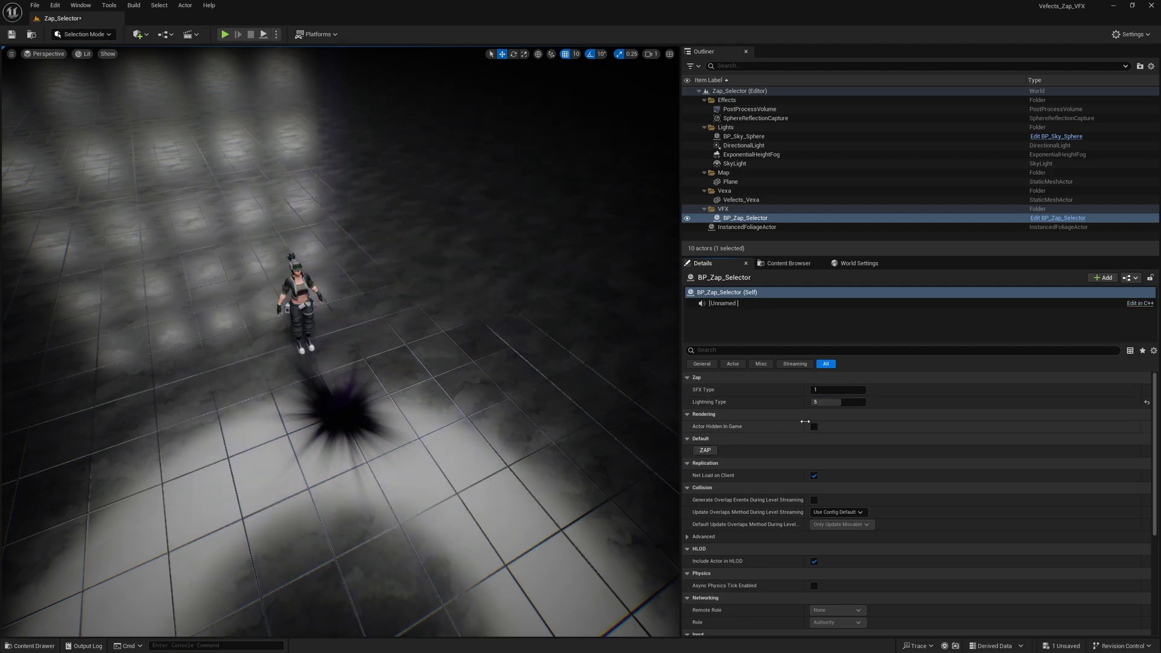
{"action": "left_click", "coordinate": [702, 451]}
{"action": "left_click", "coordinate": [833, 403]}
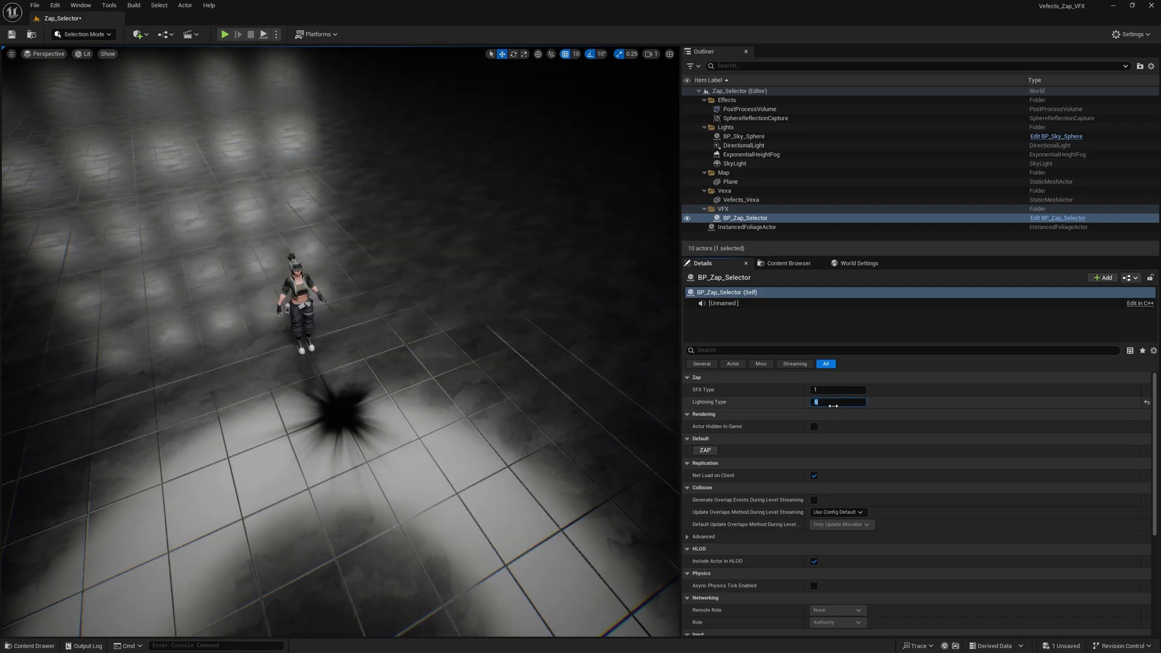
{"action": "type", "text": "7"}
{"action": "key", "text": "Return"}
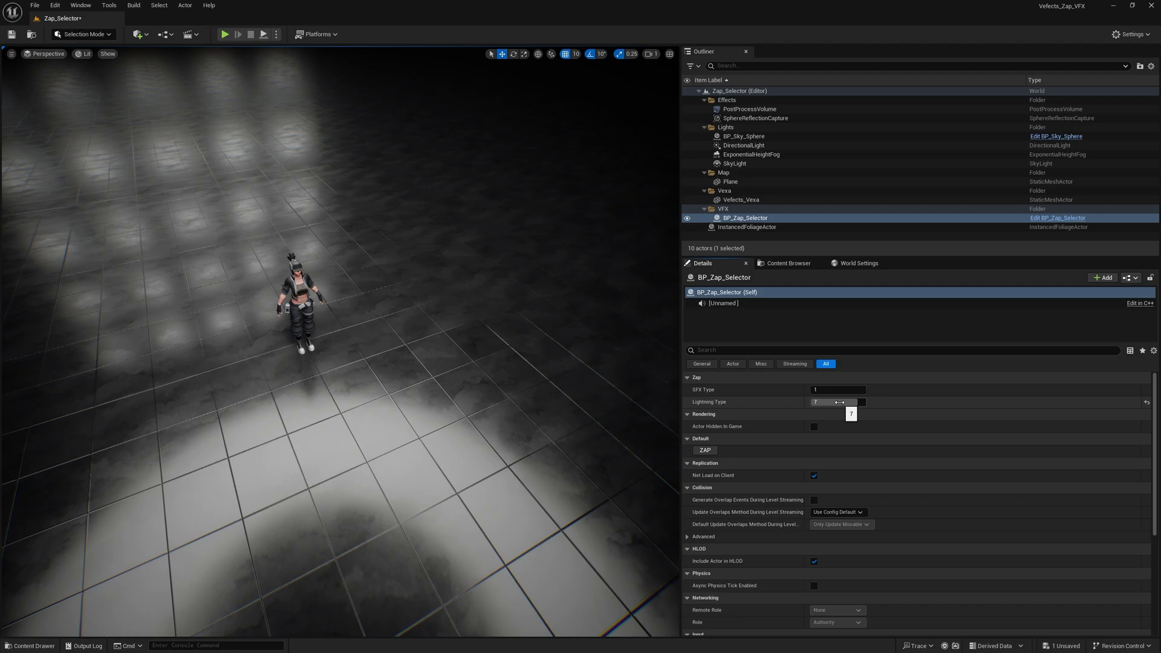
{"action": "left_click", "coordinate": [707, 451]}
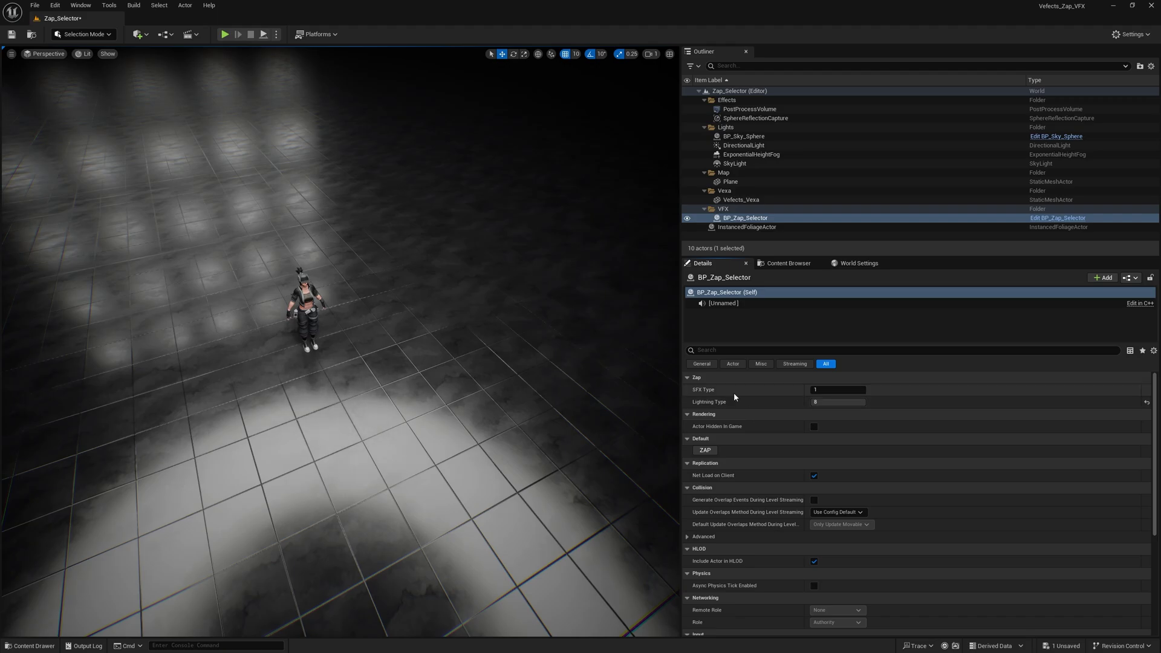
- Return Lightning Type to 1 and preview SFX Types 2 and 3, firing the zap for each
{"action": "key", "text": "Tab"}
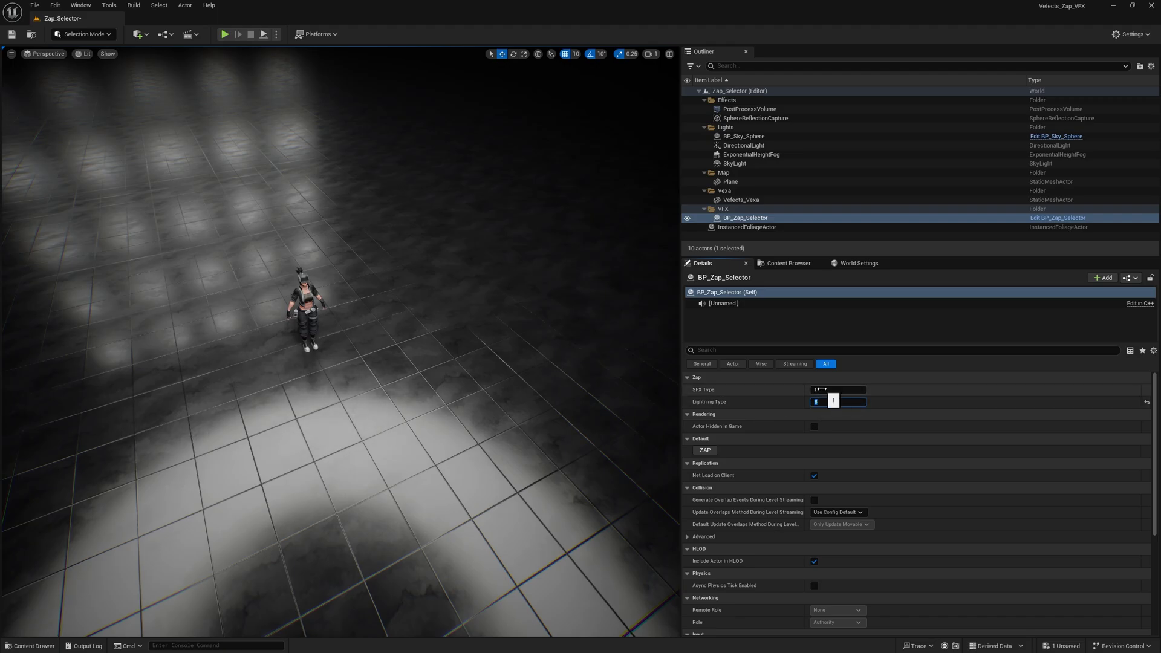
{"action": "type", "text": "2"}
{"action": "left_click", "coordinate": [703, 451]}
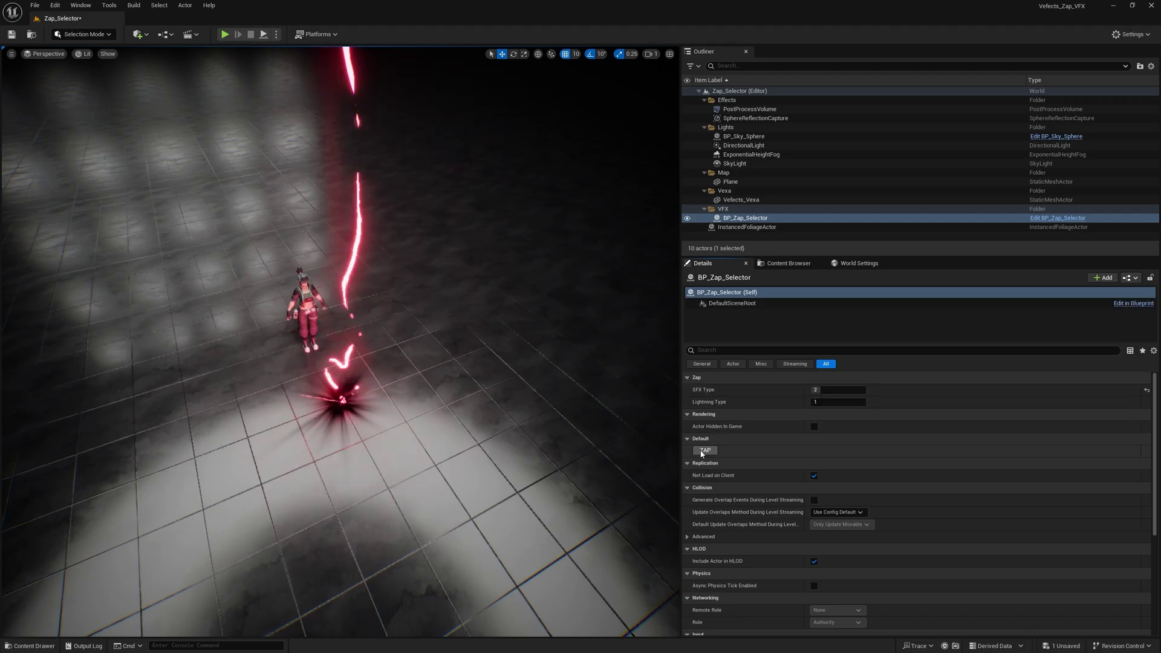
{"action": "left_click", "coordinate": [835, 390]}
{"action": "type", "text": "3"}
{"action": "left_click", "coordinate": [710, 451]}
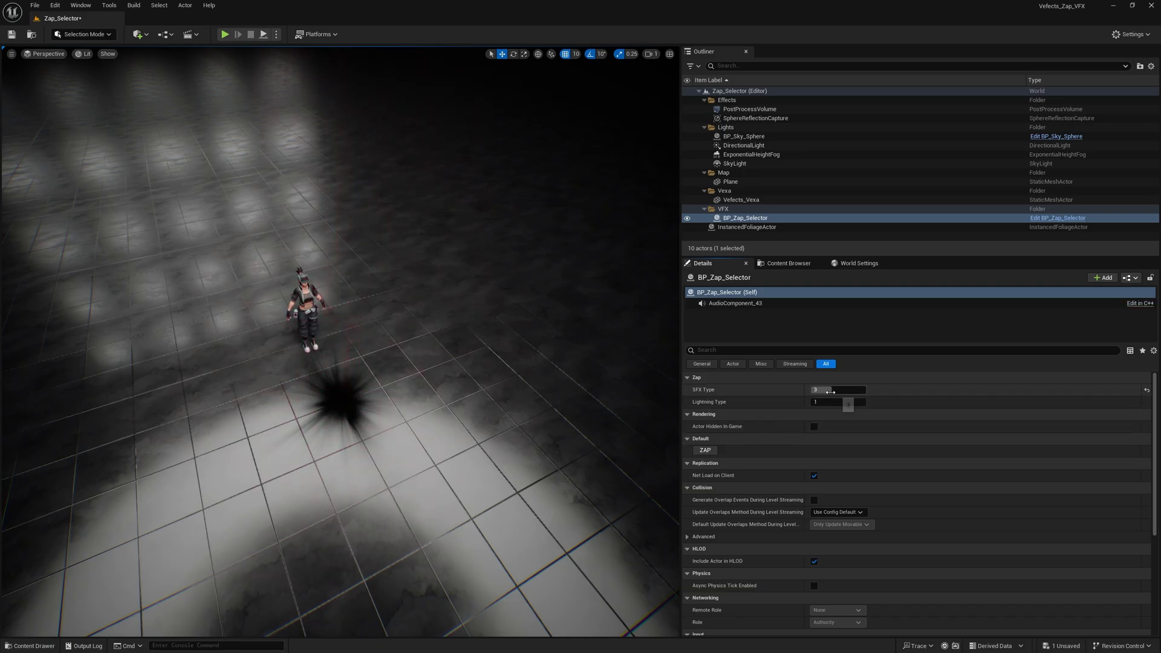
- Preview SFX Types 4 and 5, then set SFX Type to 6 and Lightning Type to 8 and fire the zap
{"action": "left_click", "coordinate": [832, 391]}
{"action": "type", "text": "4"}
{"action": "left_click", "coordinate": [714, 450]}
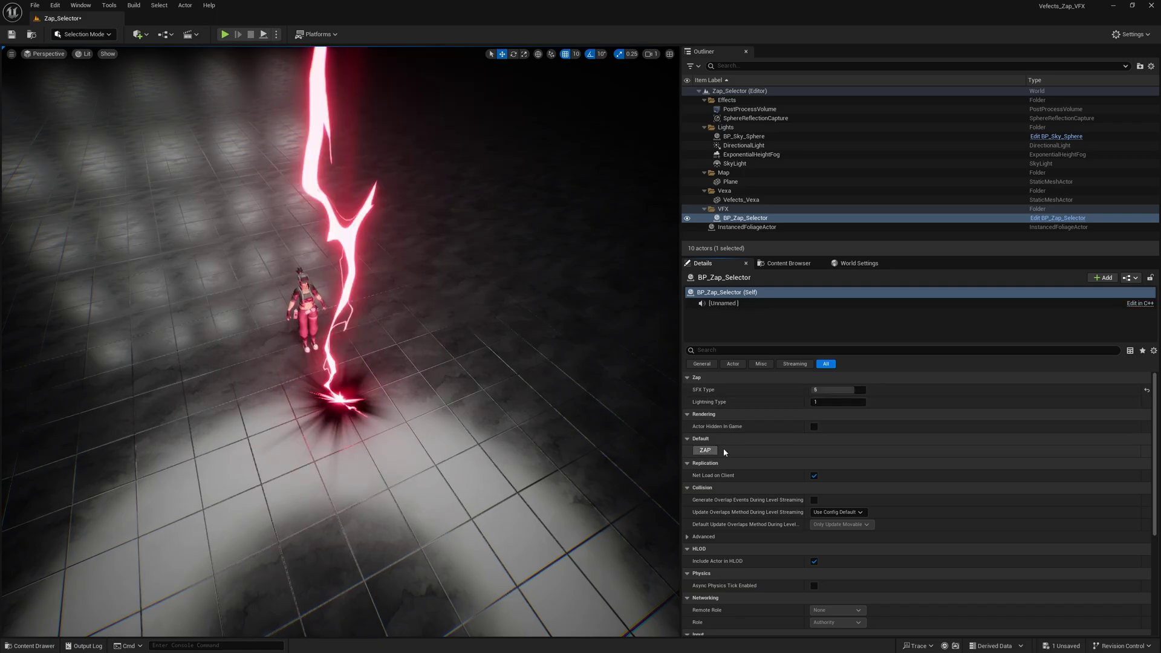
{"action": "left_click", "coordinate": [705, 450]}
{"action": "left_click_drag", "start_coordinate": [838, 389], "coordinate": [848, 389]}
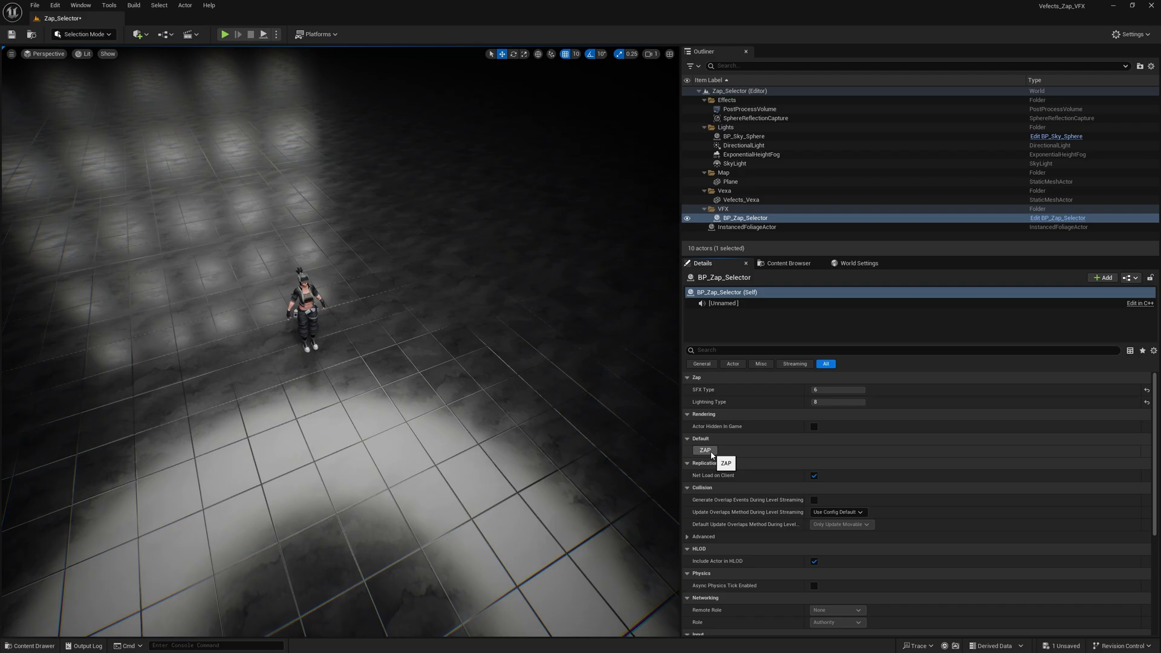
{"action": "left_click", "coordinate": [711, 453]}
{"action": "left_click", "coordinate": [711, 453]}
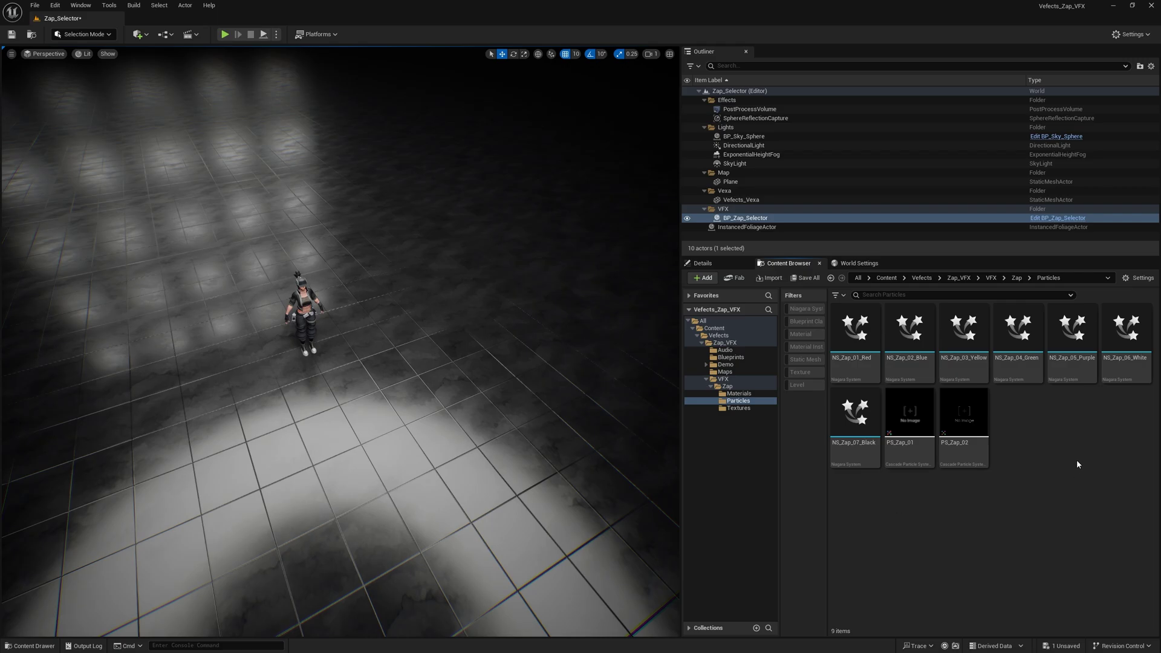
- Duplicate the NS_Zap_06_White particle system from the Particles folder as NS_Zap_10_Custom and save it
{"action": "left_click", "coordinate": [1122, 356]}
{"action": "mouse_move", "coordinate": [1124, 358]}
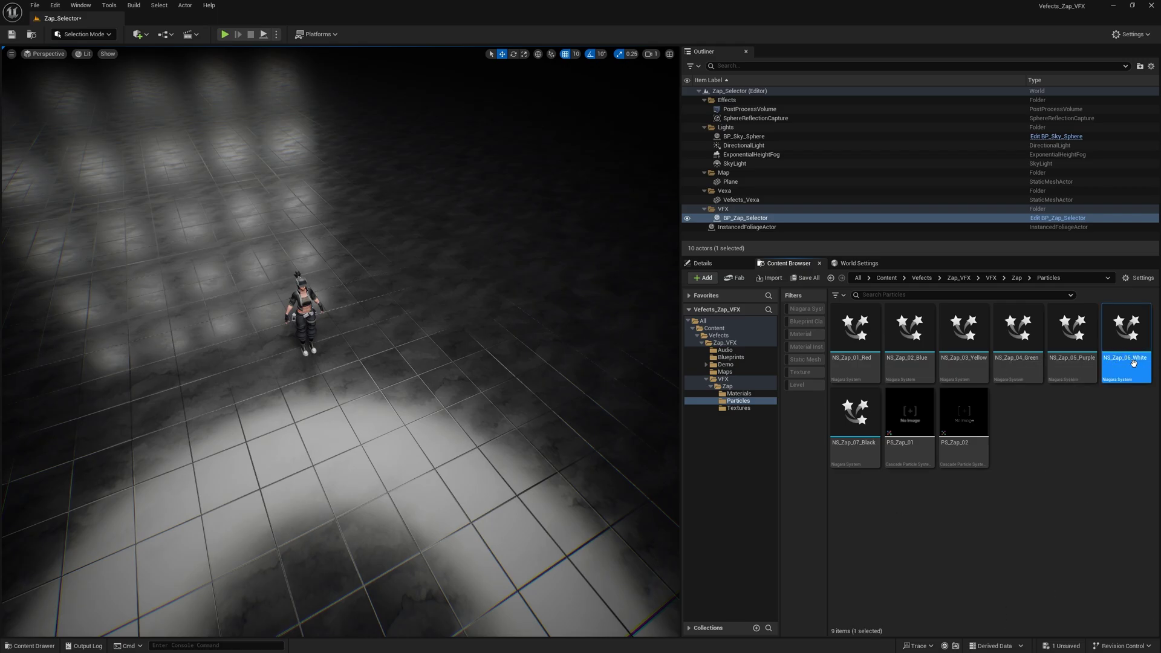
{"action": "right_click", "coordinate": [1127, 352]}
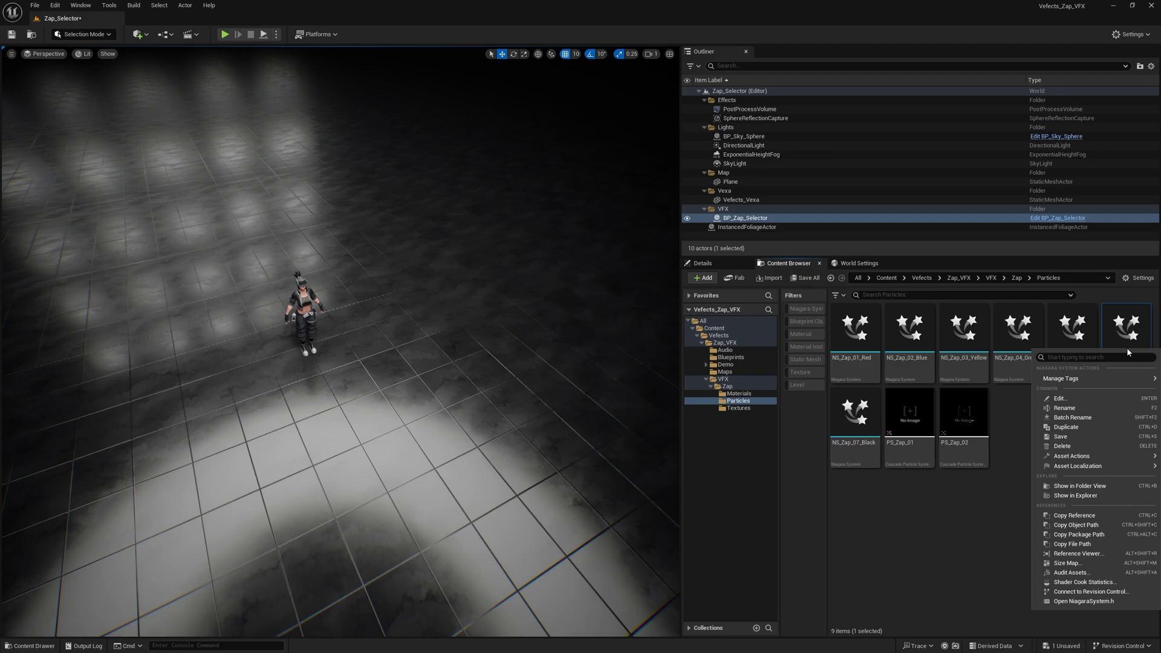
{"action": "left_click", "coordinate": [1066, 426]}
{"action": "type", "text": "NS_Zap_10"}
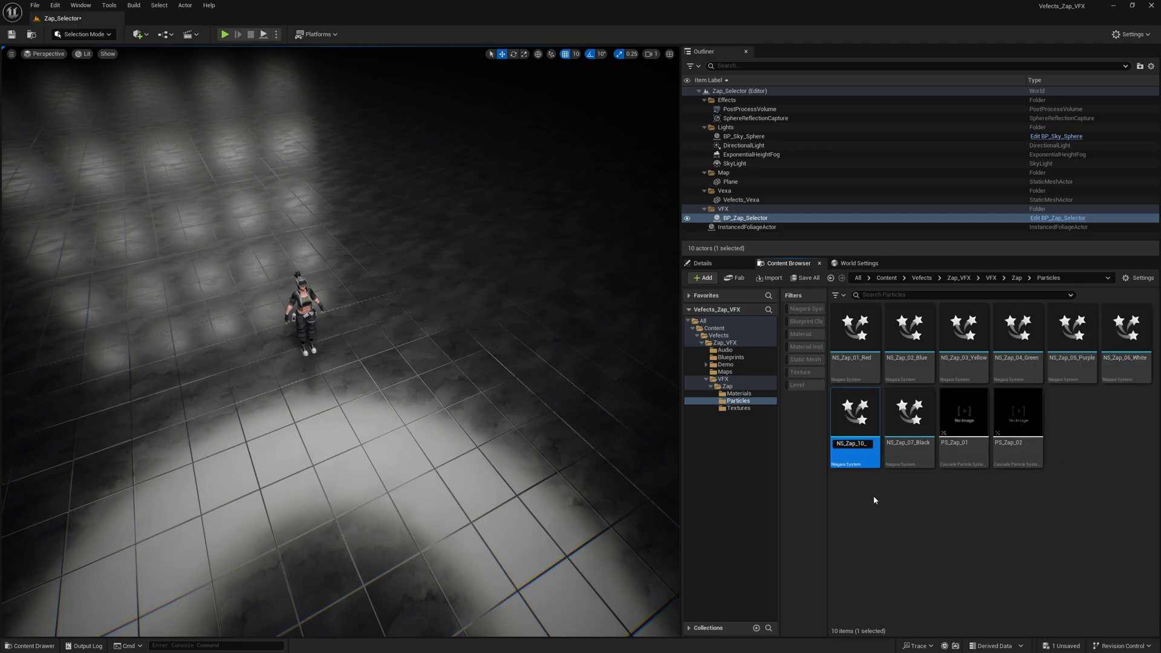
{"action": "type", "text": "_Custom"}
{"action": "key", "text": "Return"}
{"action": "key", "text": "ctrl+shift+s"}
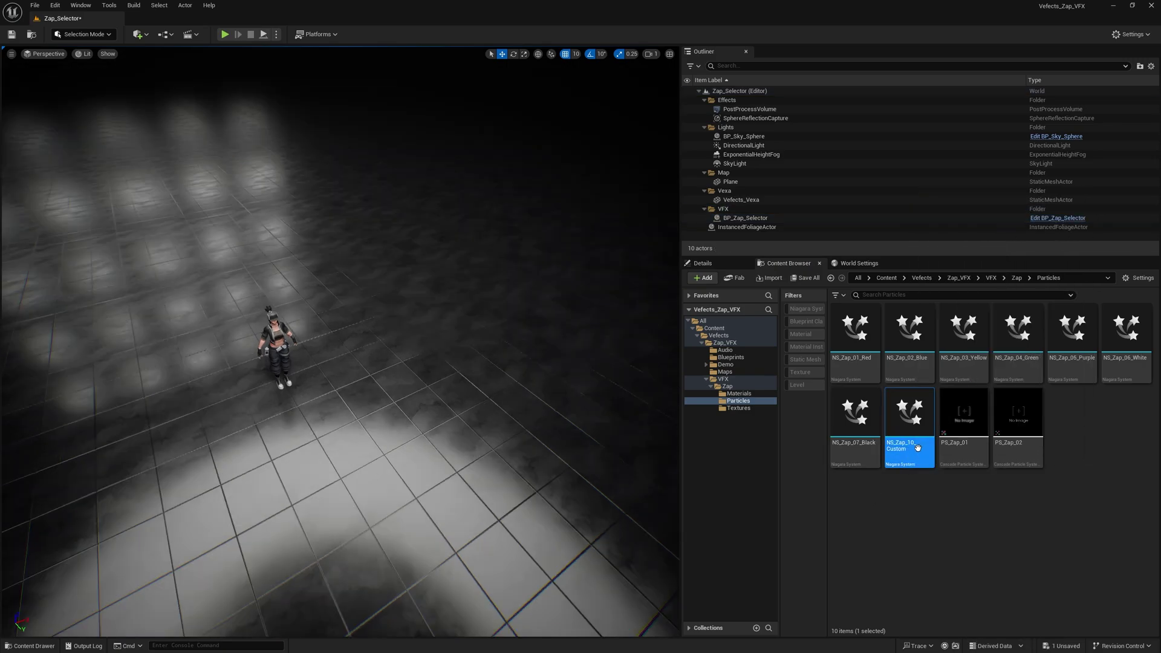
- Place NS_Zap_10_Custom on the floor beside the character and review its user parameters in the details
{"action": "left_click_drag", "start_coordinate": [914, 429], "coordinate": [431, 403]}
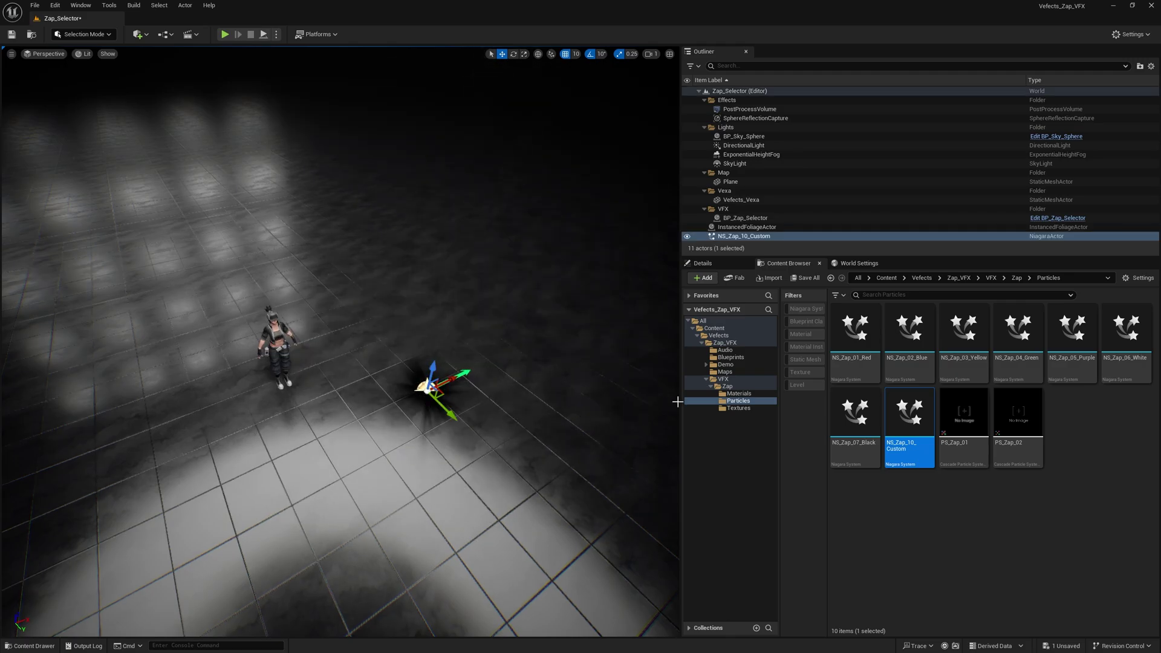
{"action": "left_click", "coordinate": [702, 263]}
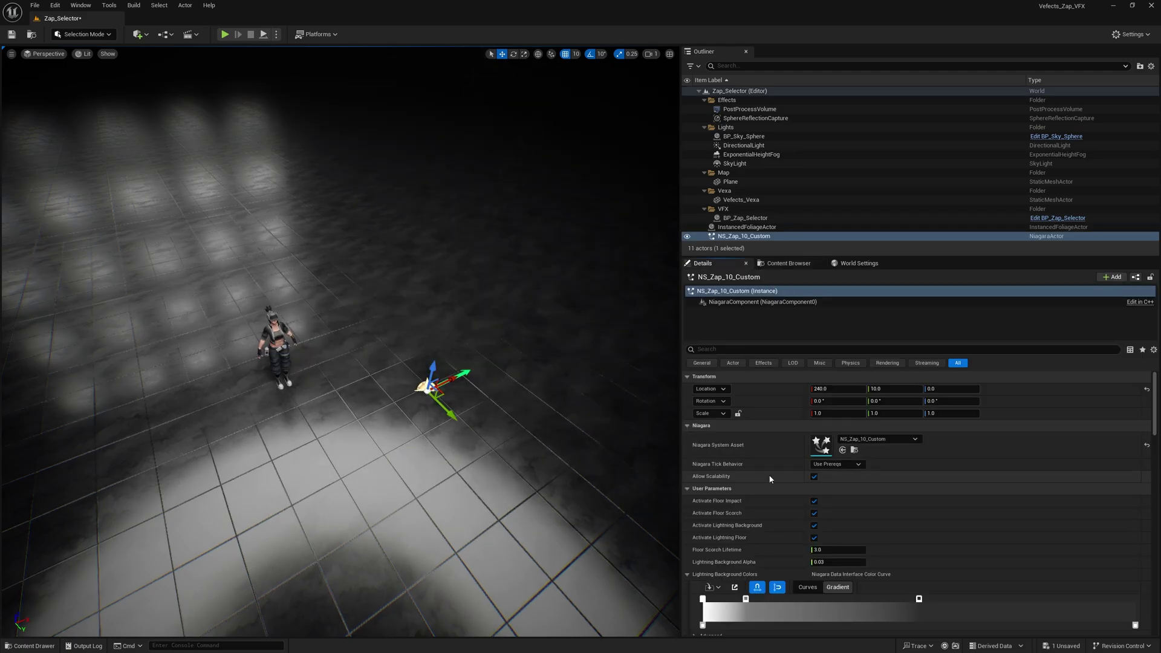
{"action": "scroll", "coordinate": [770, 478], "scroll_direction": "down", "scroll_amount": 5}
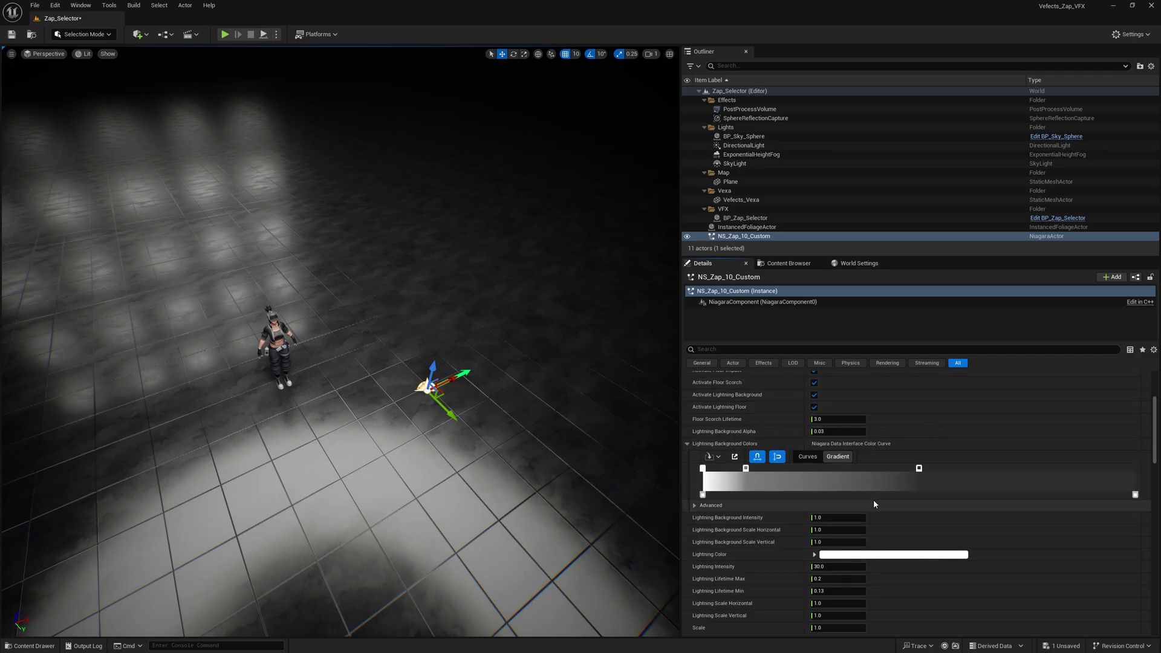
{"action": "scroll", "coordinate": [873, 500], "scroll_direction": "down", "scroll_amount": 5}
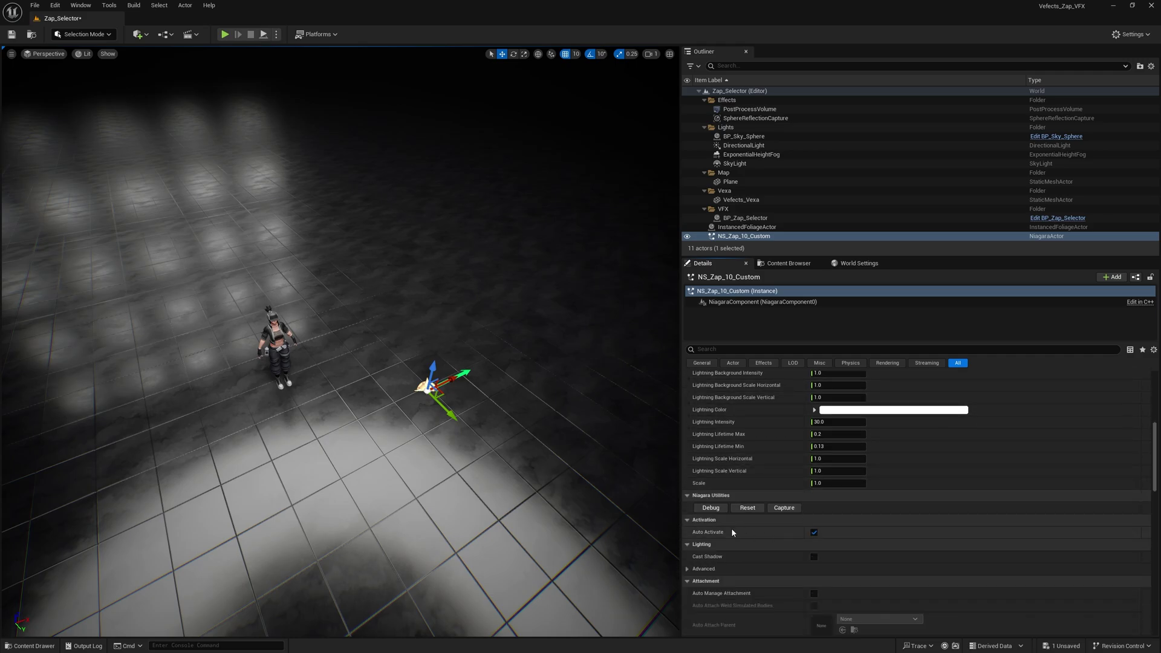
- Reframe the viewport around the placed zap effect and hide the editor gizmos with game view
{"action": "left_click", "coordinate": [815, 536]}
{"action": "right_click_drag", "start_coordinate": [503, 446], "coordinate": [527, 451]}
{"action": "mouse_move", "coordinate": [442, 422]}
{"action": "right_mouse_down"}
{"action": "mouse_move", "coordinate": [464, 431]}
{"action": "mouse_move", "coordinate": [446, 427]}
{"action": "right_mouse_up"}
{"action": "key", "text": "w"}
{"action": "key", "text": "s"}
{"action": "key", "text": "g"}
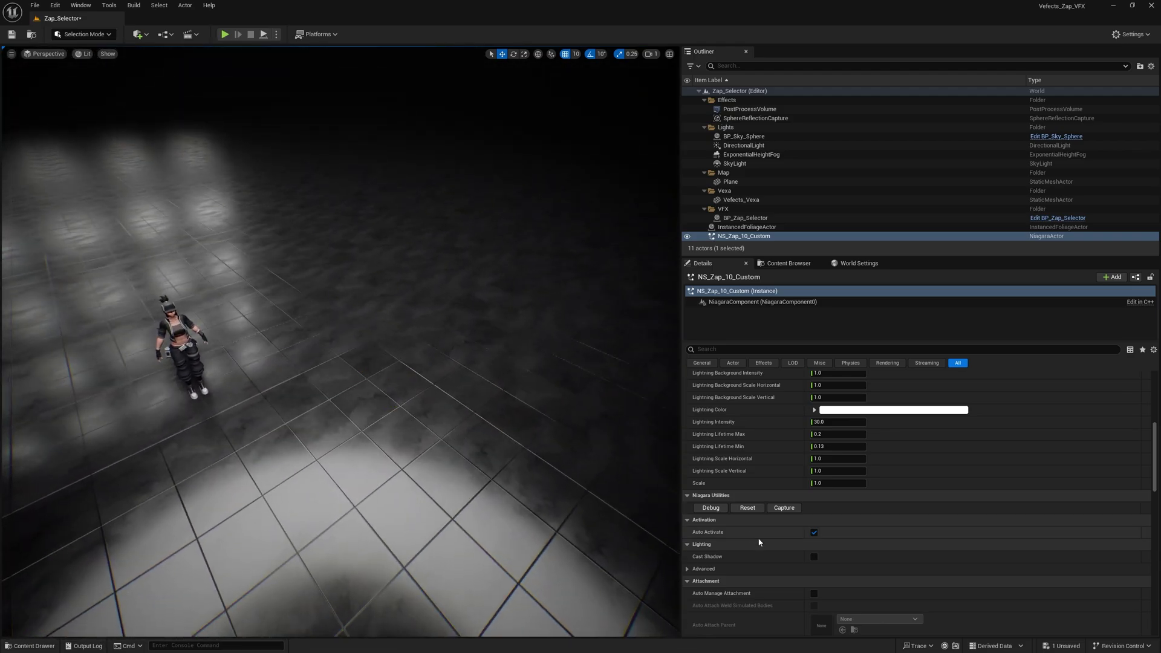
- Switch Activate Floor Impact and Activate Floor Scorch off and back on, one after the other, to compare the effect
{"action": "scroll", "coordinate": [813, 531], "scroll_direction": "up", "scroll_amount": 3}
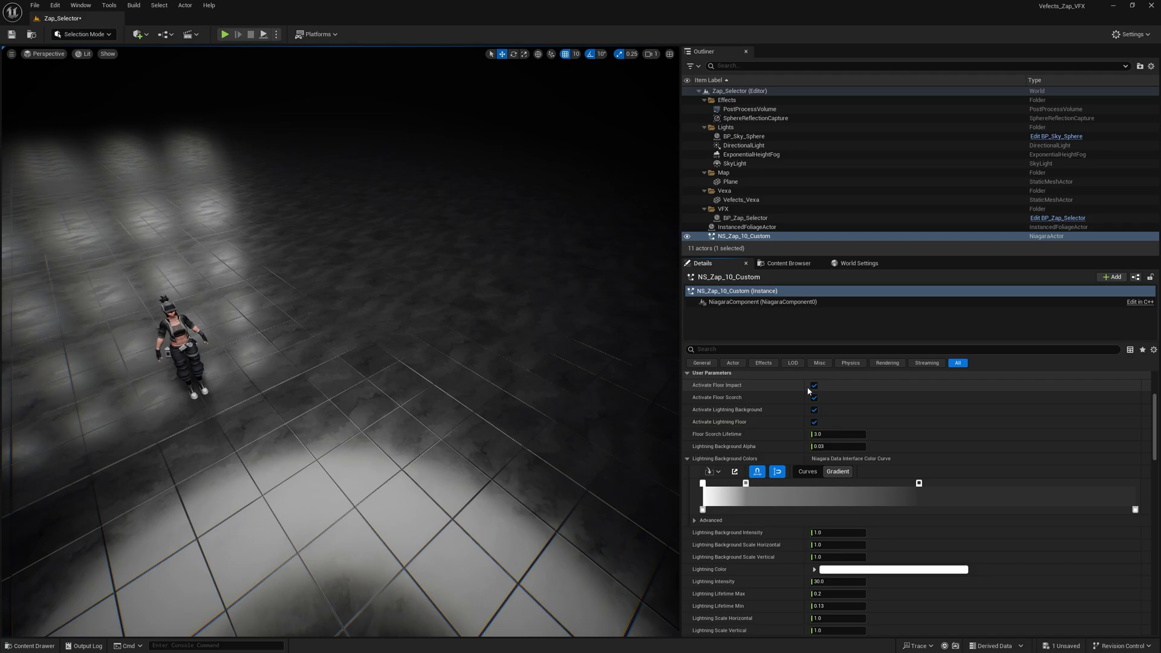
{"action": "left_click", "coordinate": [813, 386]}
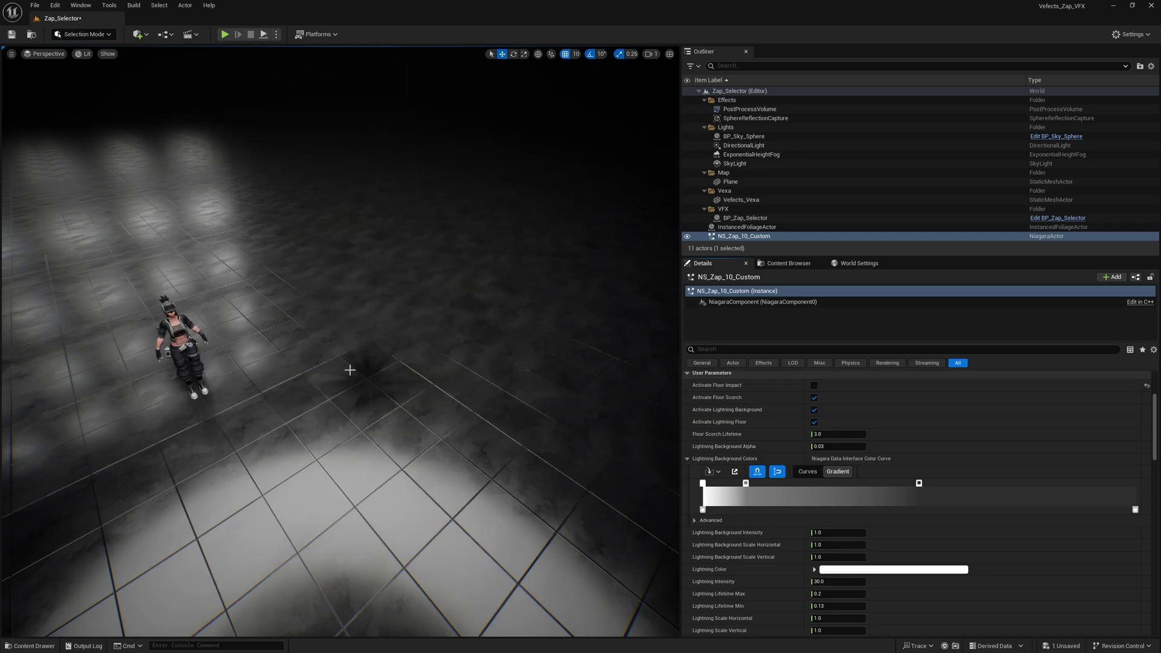
{"action": "left_click", "coordinate": [813, 386]}
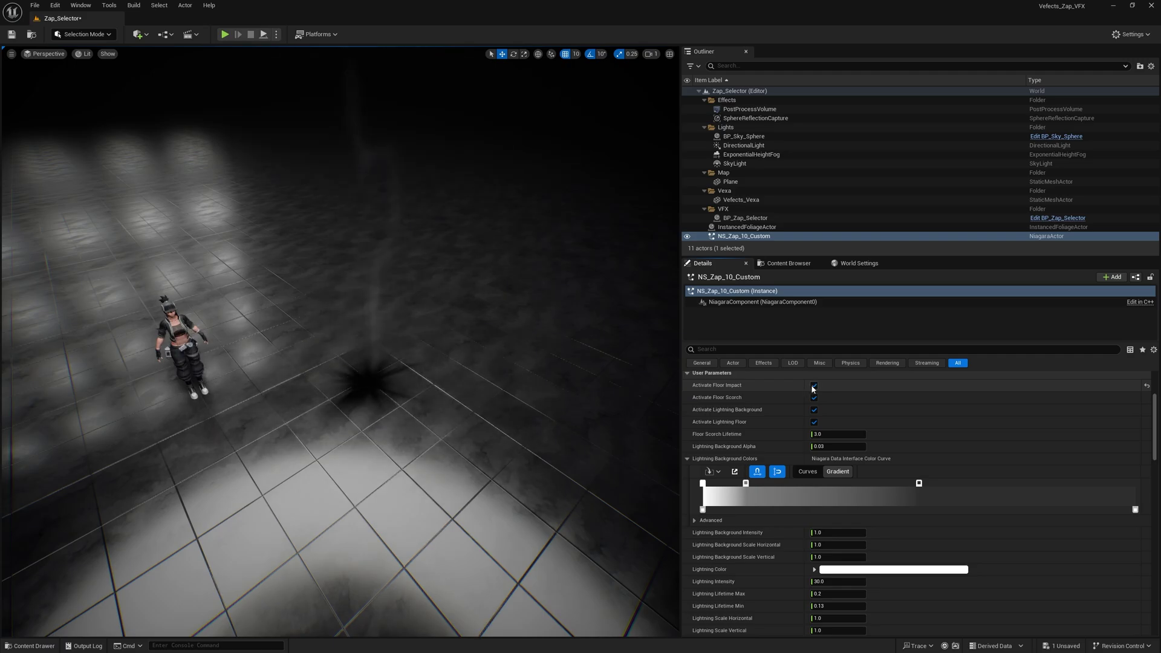
{"action": "left_click", "coordinate": [815, 399]}
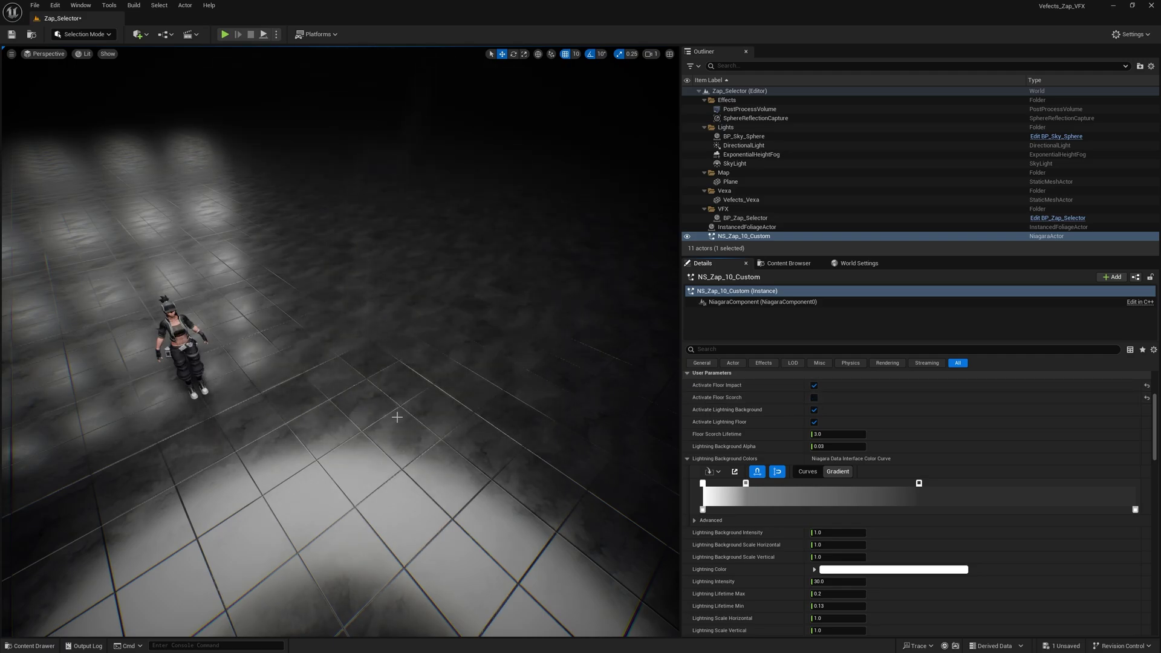
{"action": "left_click", "coordinate": [816, 399]}
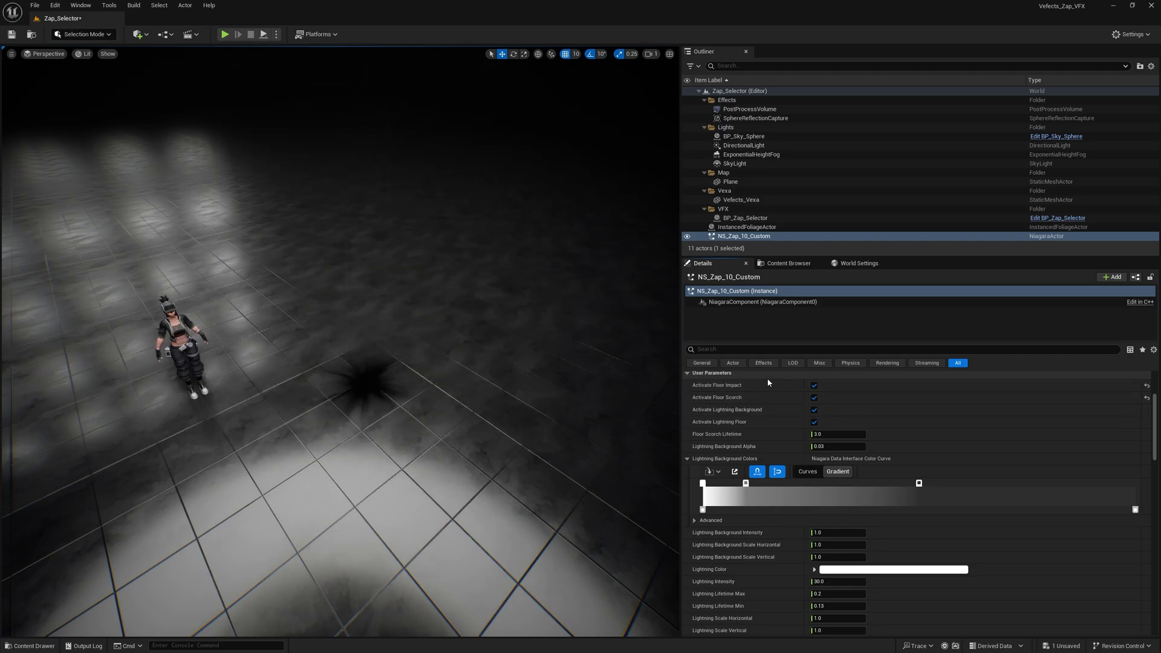
{"action": "left_click", "coordinate": [814, 399]}
{"action": "left_click", "coordinate": [814, 399]}
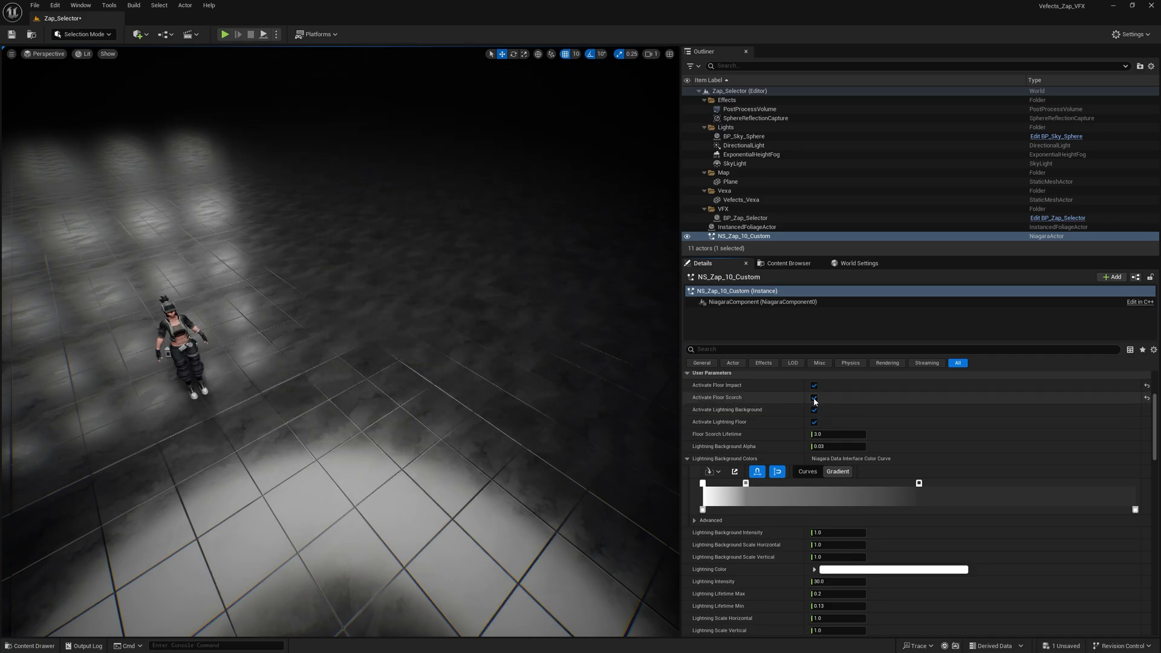
- Set the Floor Scorch Lifetime of NS_Zap_10_Custom to 0.5
{"action": "left_click", "coordinate": [834, 437]}
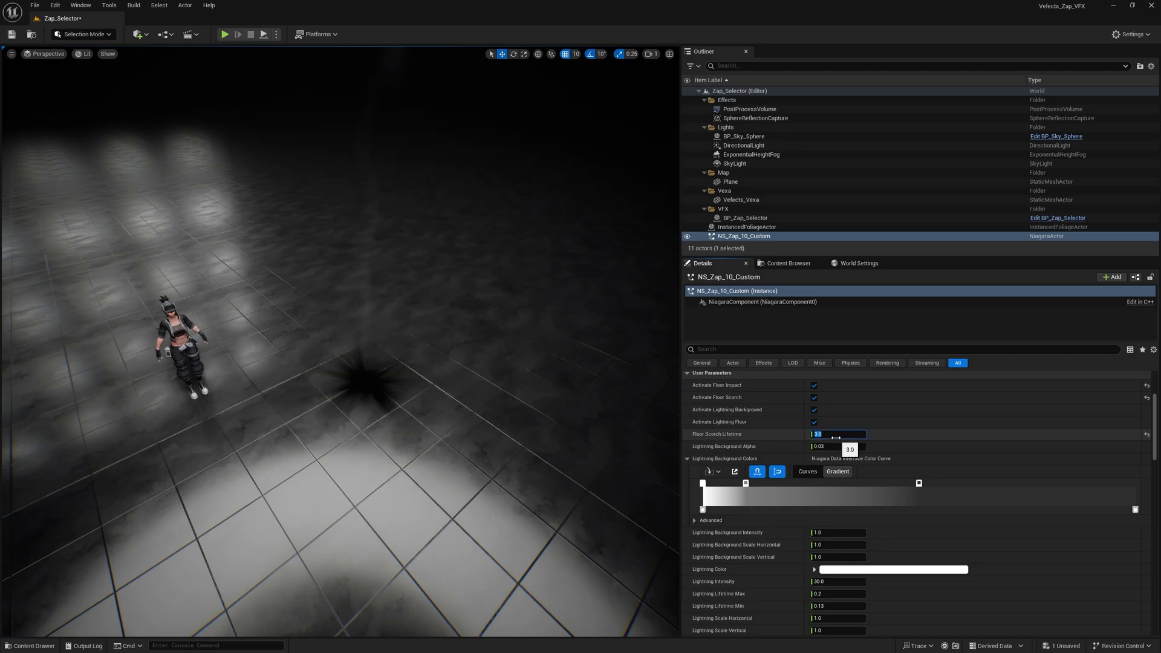
{"action": "type", "text": "5"}
{"action": "key", "text": "Return"}
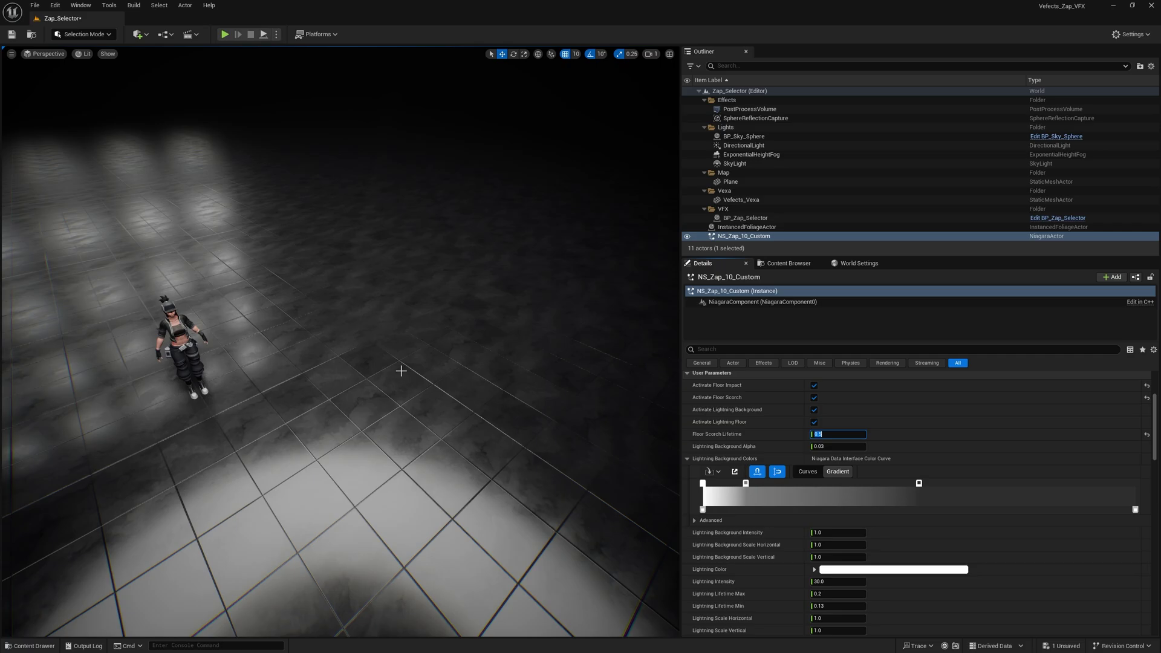
- Set the Floor Scorch Lifetime to 3 and switch Activate Lightning Background off and back on to compare
{"action": "type", "text": "3"}
{"action": "key", "text": "Return"}
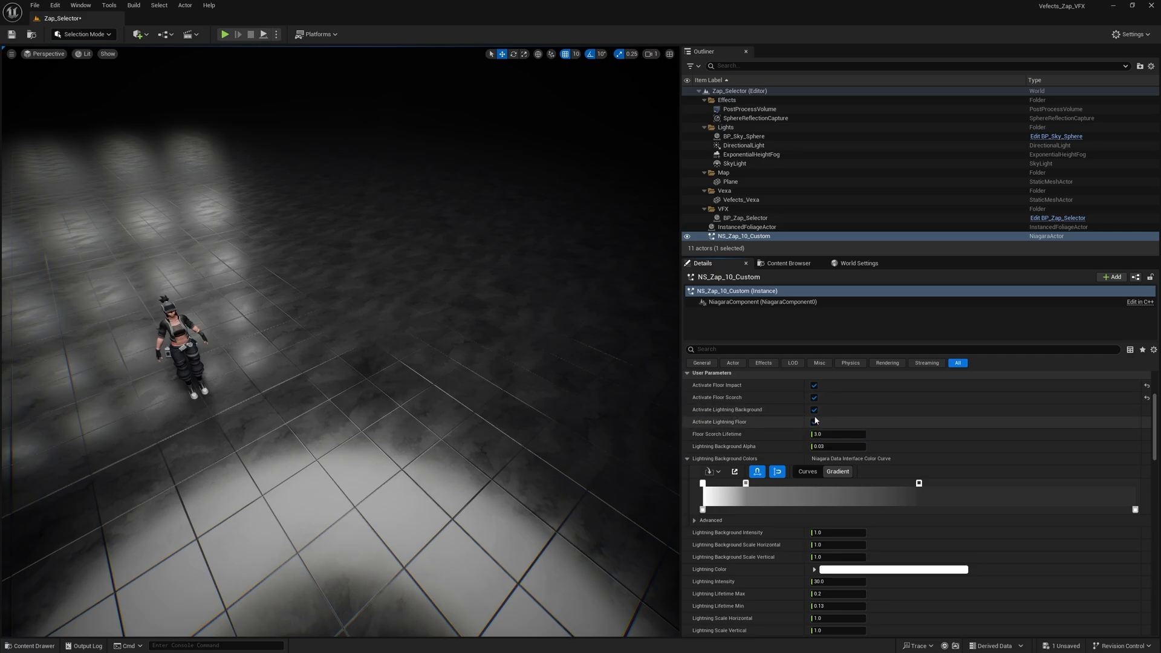
{"action": "left_click", "coordinate": [814, 411]}
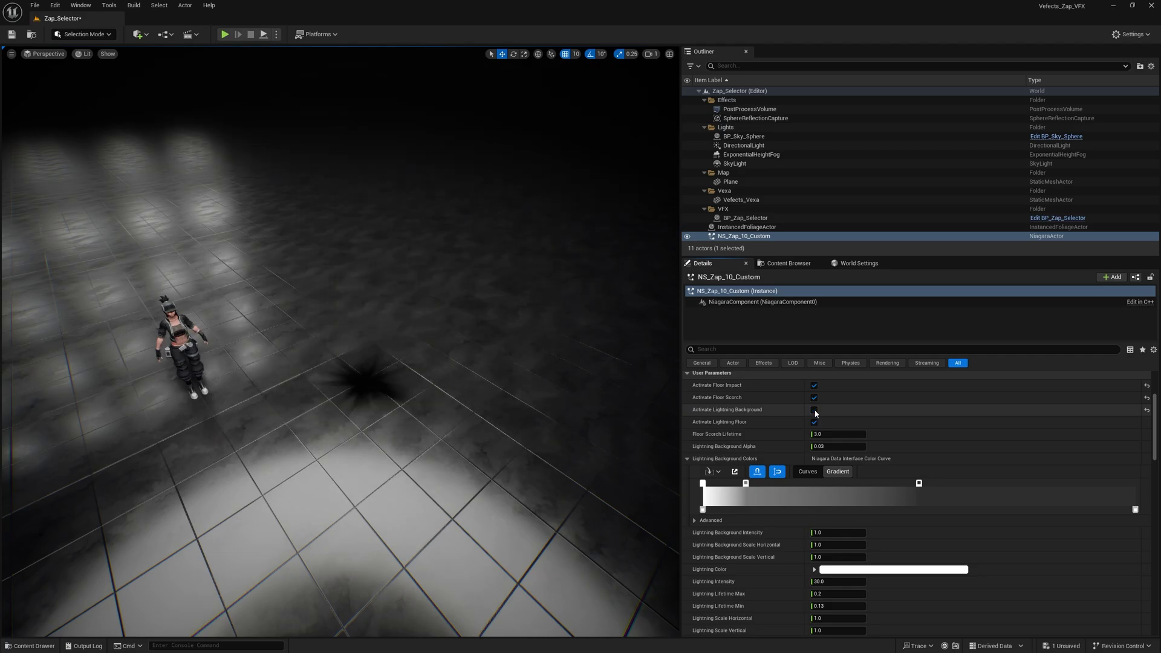
- Set the Lightning Background Alpha to 1 and try a blue-violet colour on the second stop of the Lightning Background Colors gradient
{"action": "left_click", "coordinate": [835, 446]}
{"action": "type", "text": "1"}
{"action": "key", "text": "Return"}
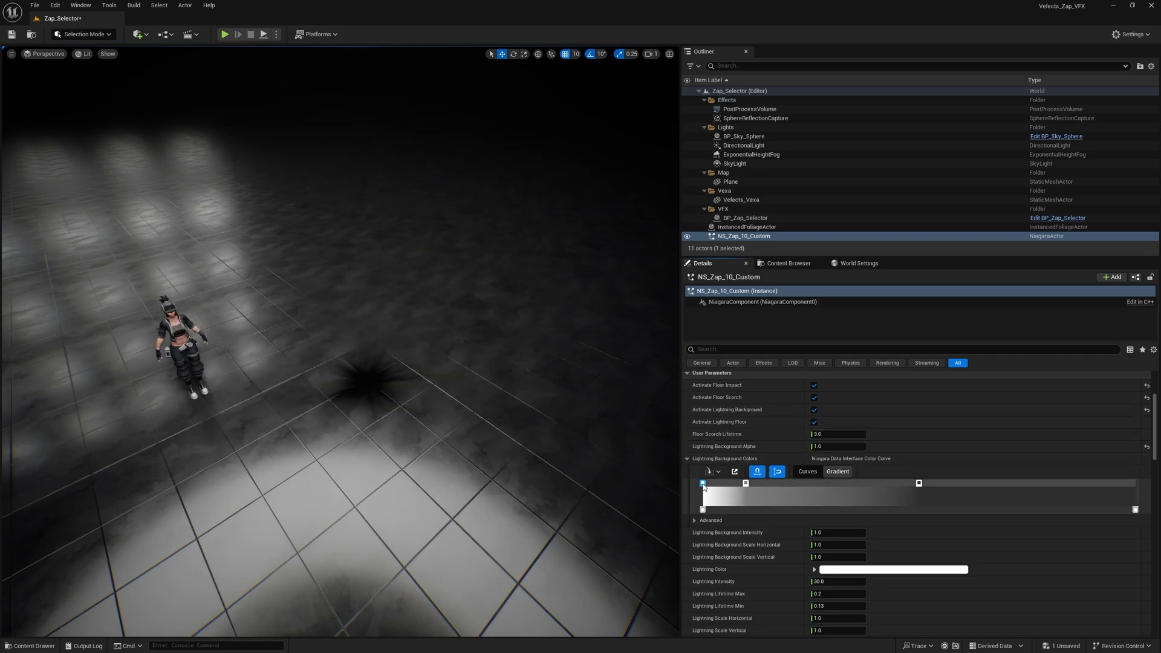
{"action": "double_click", "coordinate": [747, 486]}
{"action": "left_click_drag", "start_coordinate": [819, 466], "coordinate": [782, 425]}
{"action": "left_click", "coordinate": [872, 611]}
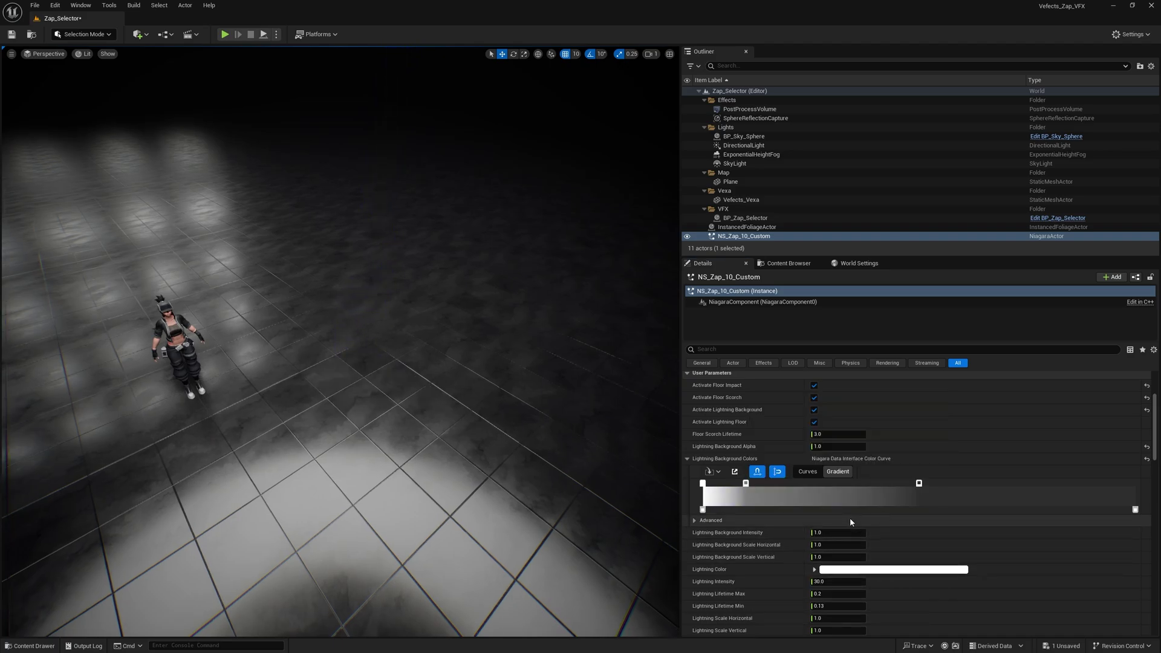
- Test the Lightning Background Intensity at 50 and back at 1, and try a Lightning Background Scale Horizontal of 0.5
{"action": "left_click", "coordinate": [830, 533]}
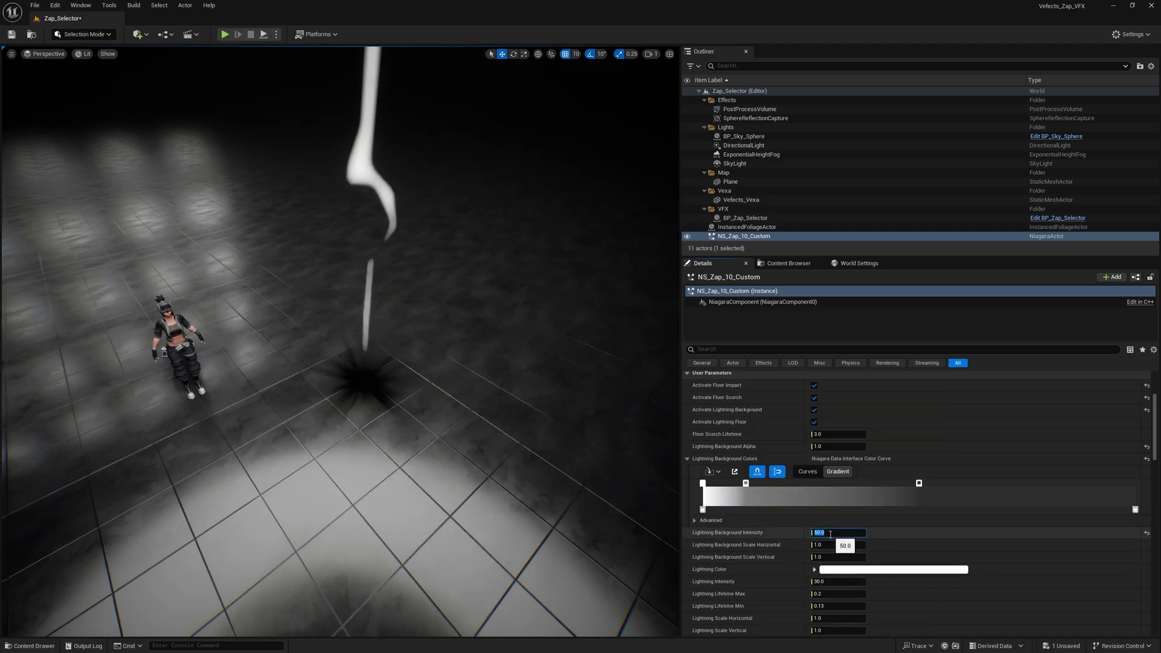
{"action": "type", "text": "1"}
{"action": "key", "text": "Return"}
{"action": "left_click", "coordinate": [833, 544]}
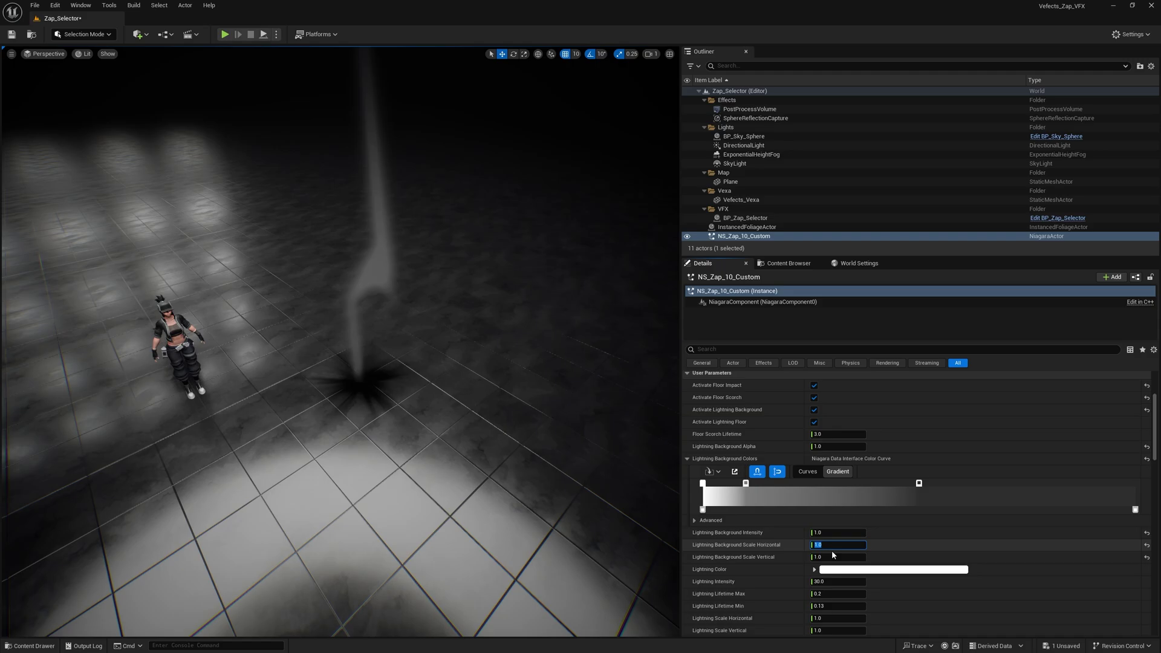
{"action": "type", "text": "0.5"}
{"action": "left_click", "coordinate": [833, 557]}
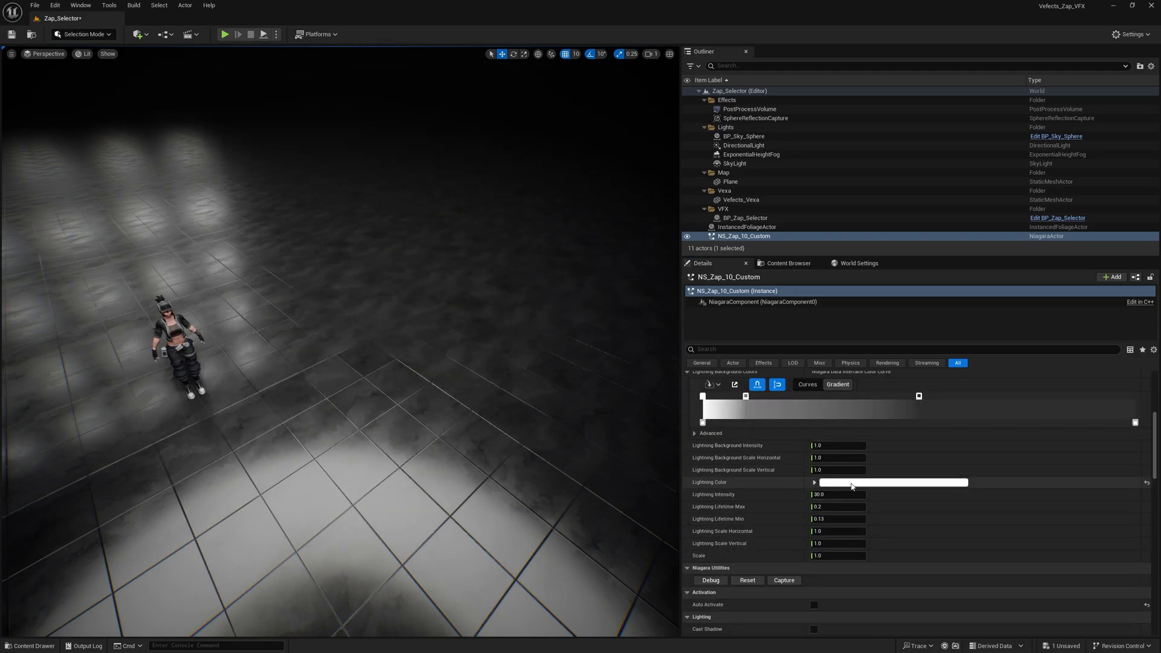
- Change the Lightning Color of NS_Zap_10_Custom to a saturated violet, hex sRGB 7600FFFF, and turn on Auto Activate
{"action": "left_click", "coordinate": [851, 485]}
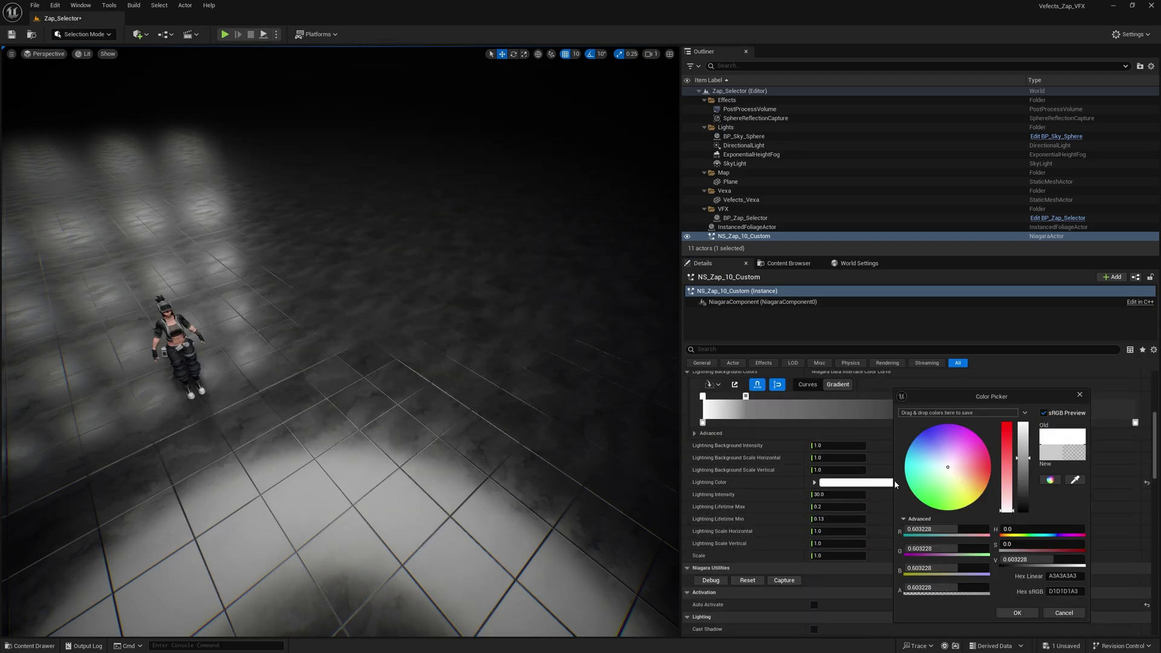
{"action": "left_click_drag", "start_coordinate": [944, 477], "coordinate": [936, 415]}
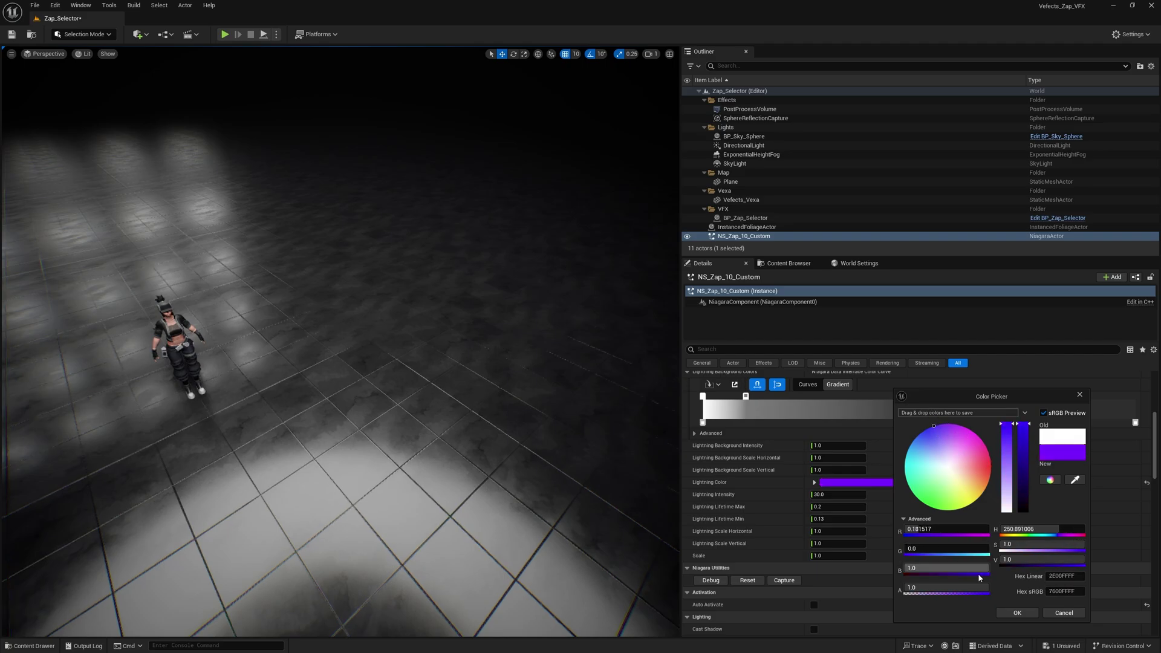
{"action": "left_click", "coordinate": [1017, 613]}
{"action": "left_click", "coordinate": [814, 606]}
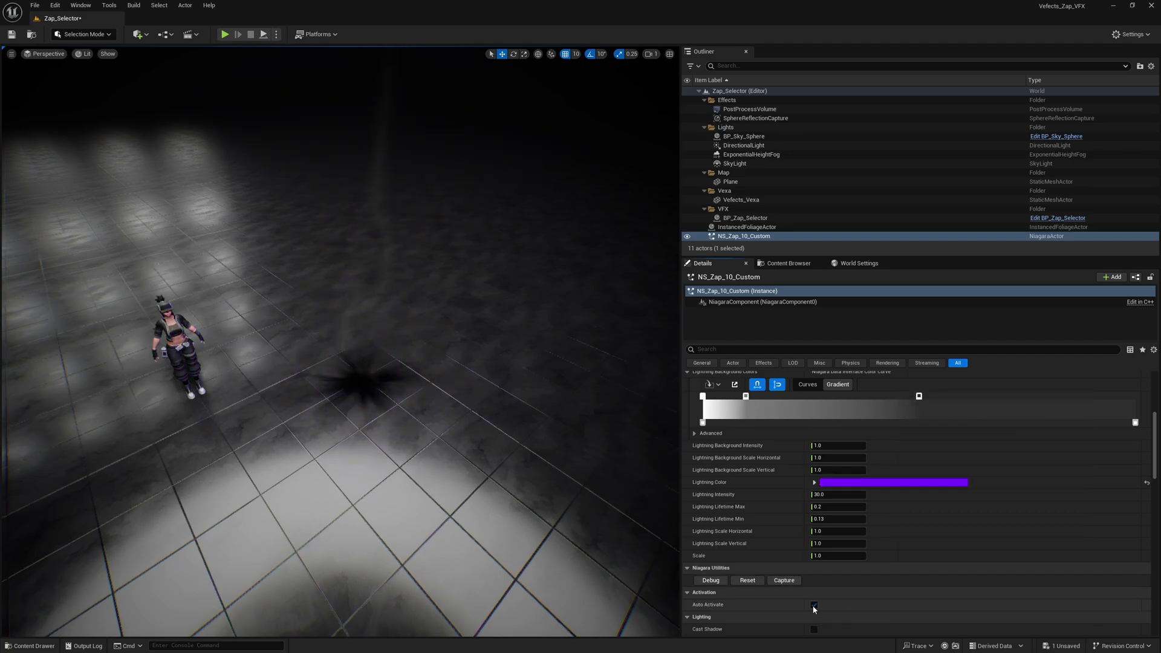
- Set the Lightning Background Alpha to 1 and recolour the second stop of the Lightning Background Colors gradient to dark crimson
{"action": "scroll", "coordinate": [825, 433], "scroll_direction": "up", "scroll_amount": 3}
{"action": "left_click", "coordinate": [825, 433]}
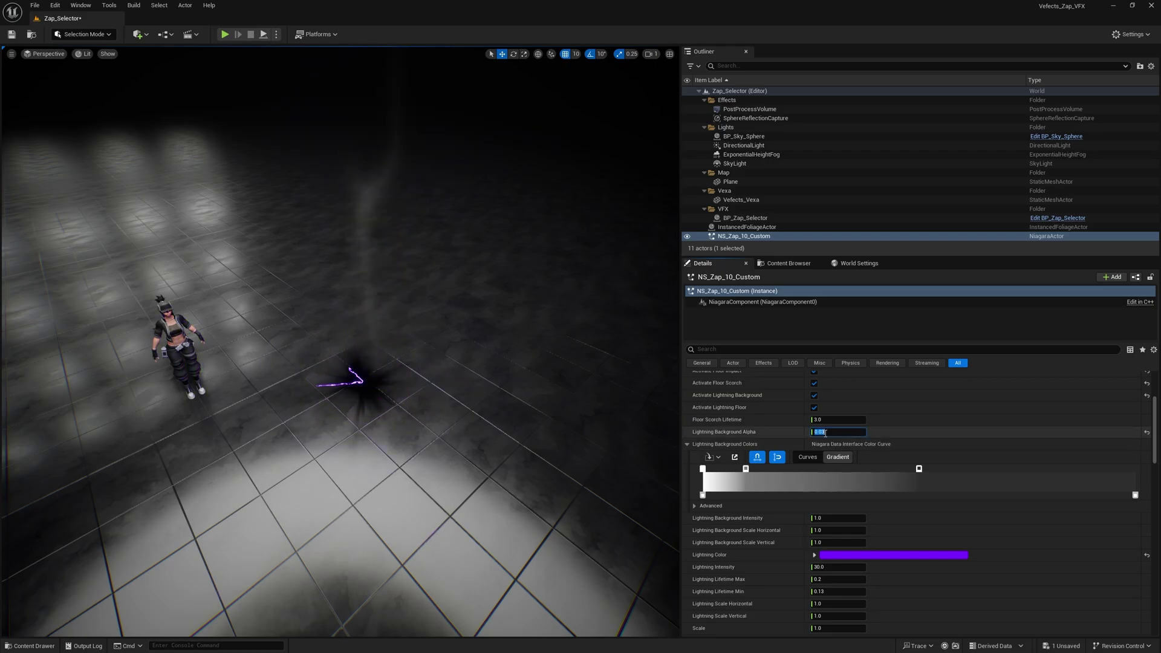
{"action": "double_click", "coordinate": [746, 469]}
{"action": "left_click_drag", "start_coordinate": [804, 447], "coordinate": [819, 427]}
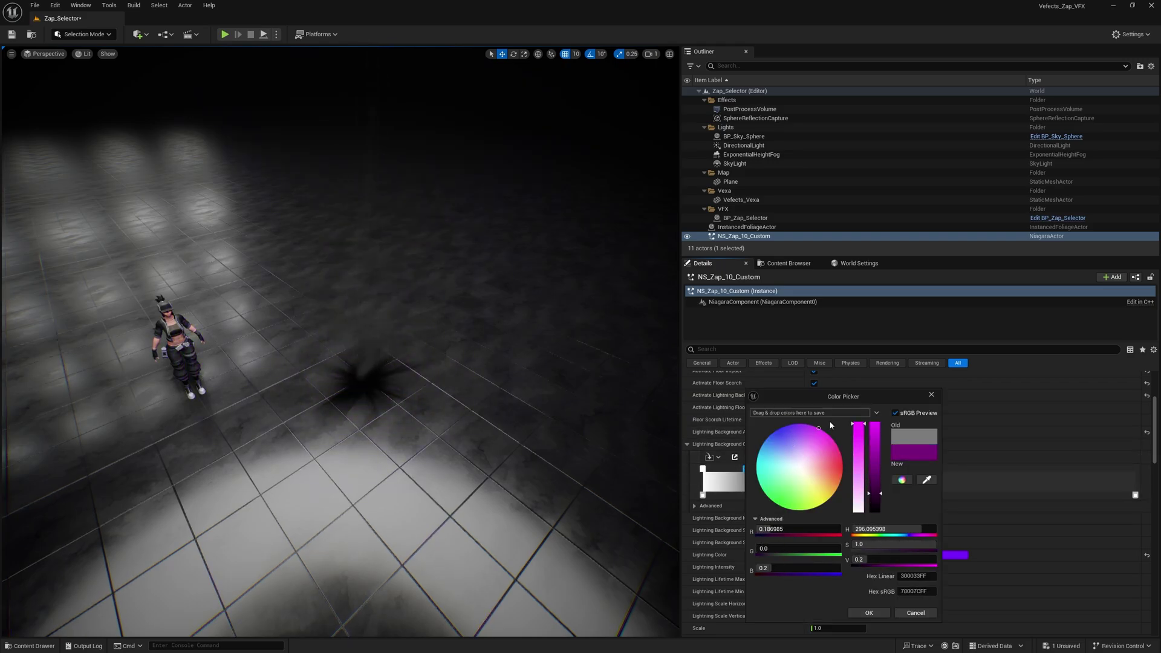
{"action": "left_click", "coordinate": [869, 612]}
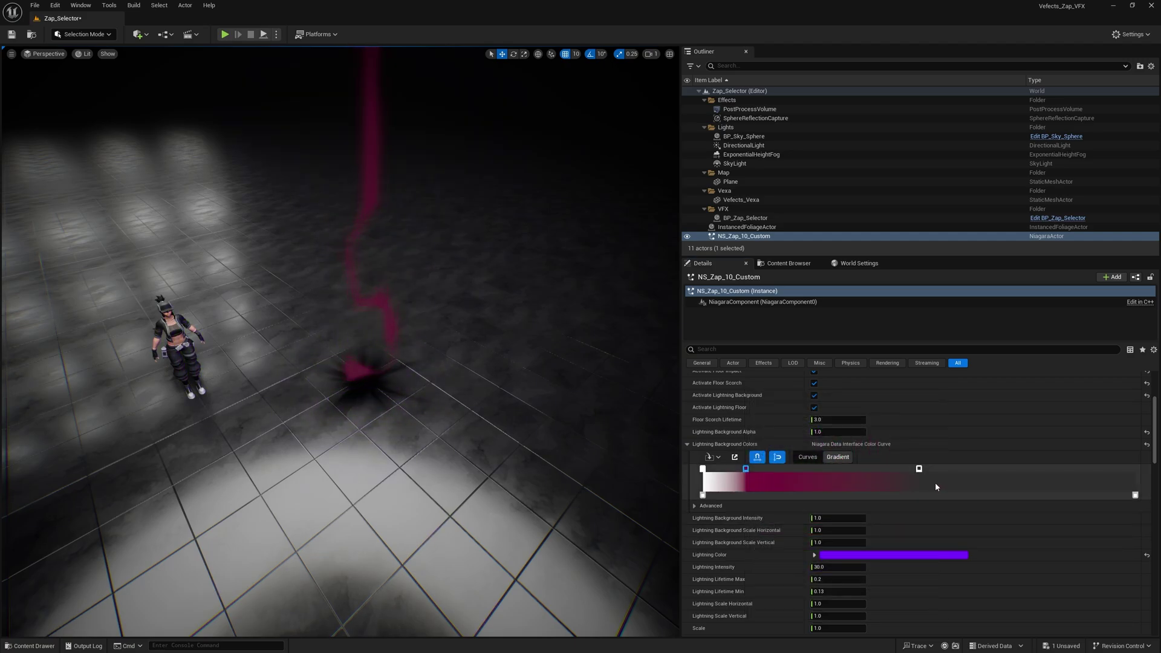
- Recolour the third stop of the Lightning Background Colors gradient to a very dark indigo
{"action": "left_click", "coordinate": [919, 469]}
{"action": "double_click", "coordinate": [920, 470]}
{"action": "left_click_drag", "start_coordinate": [963, 437], "coordinate": [960, 423]}
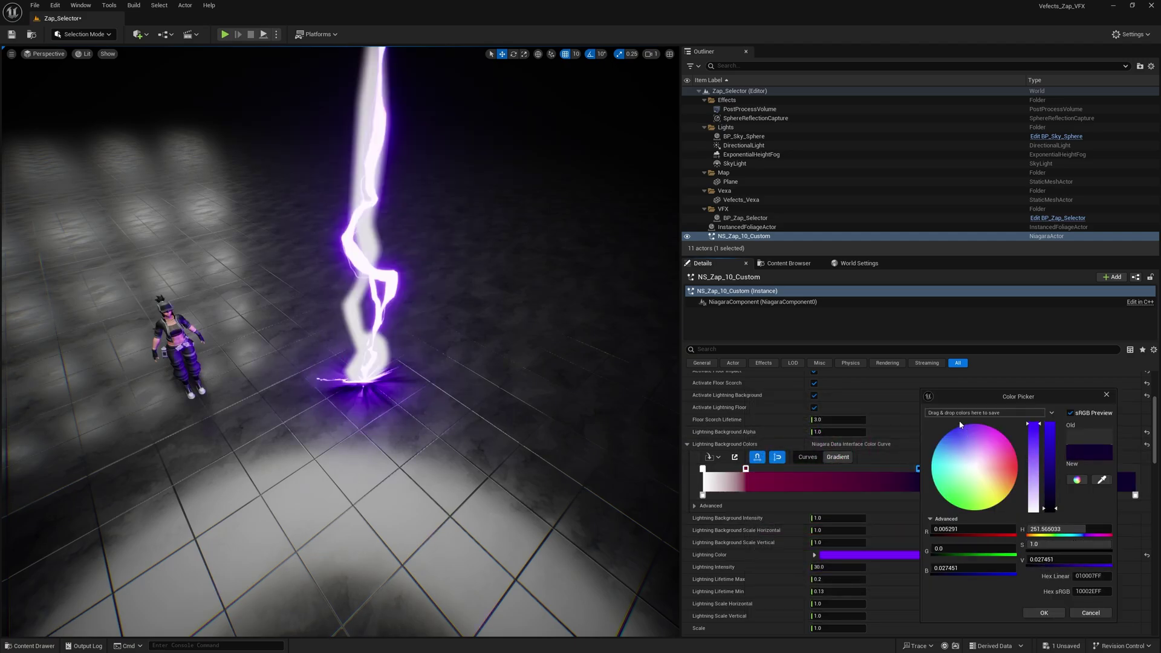
{"action": "left_click", "coordinate": [1039, 612]}
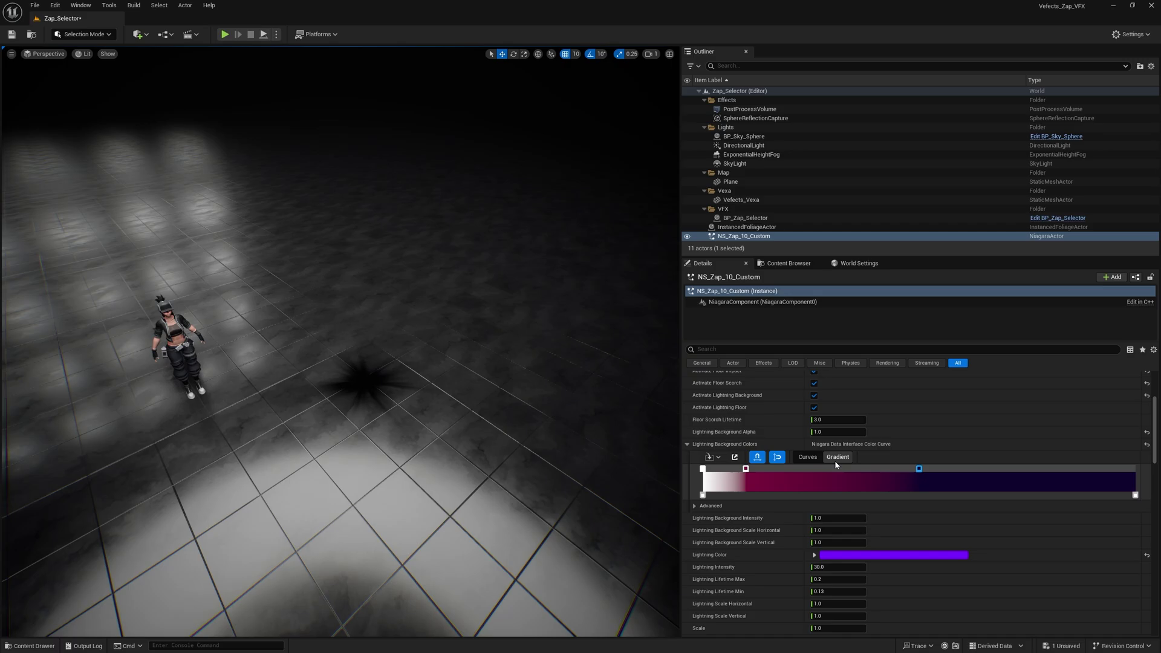
- Set the Lightning Background Alpha to 0.08 and recolour the gradient's first stop from white to hot pink
{"action": "left_click", "coordinate": [841, 429]}
{"action": "type", "text": "0.03"}
{"action": "key", "text": "Return"}
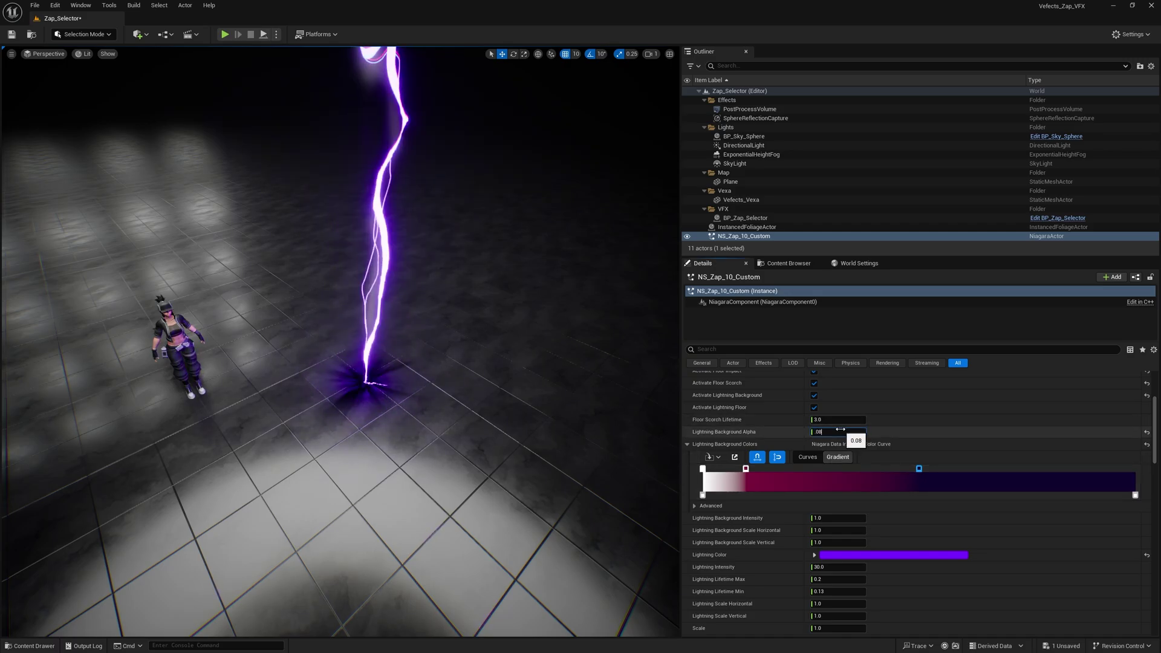
{"action": "key", "text": "Return"}
{"action": "double_click", "coordinate": [703, 469]}
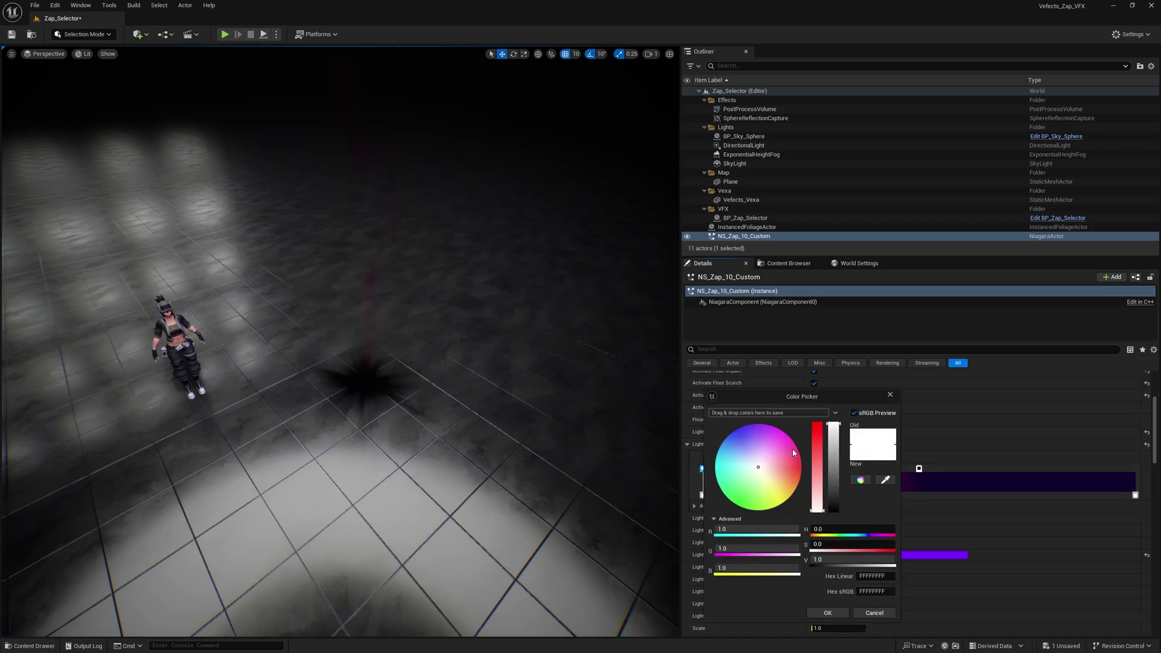
{"action": "left_click_drag", "start_coordinate": [789, 447], "coordinate": [799, 444]}
{"action": "left_click", "coordinate": [831, 613]}
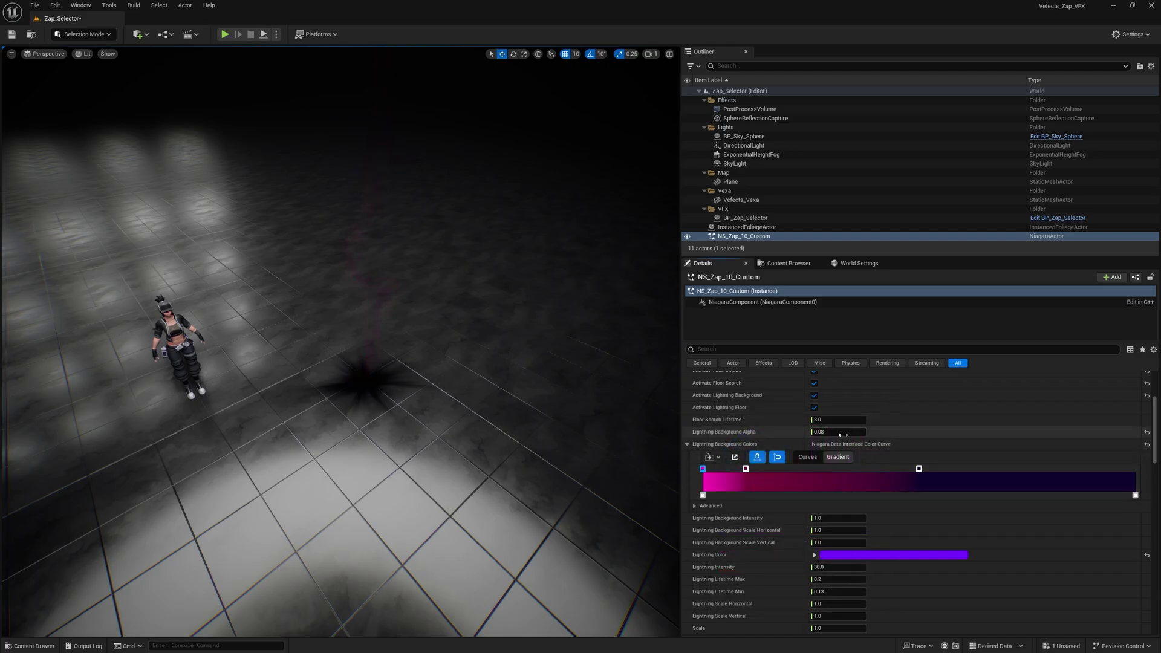
- Try a Lightning Background Alpha of 0.1 and settle on 0.05
{"action": "left_click", "coordinate": [843, 434]}
{"action": "key", "text": "BackSpace"}
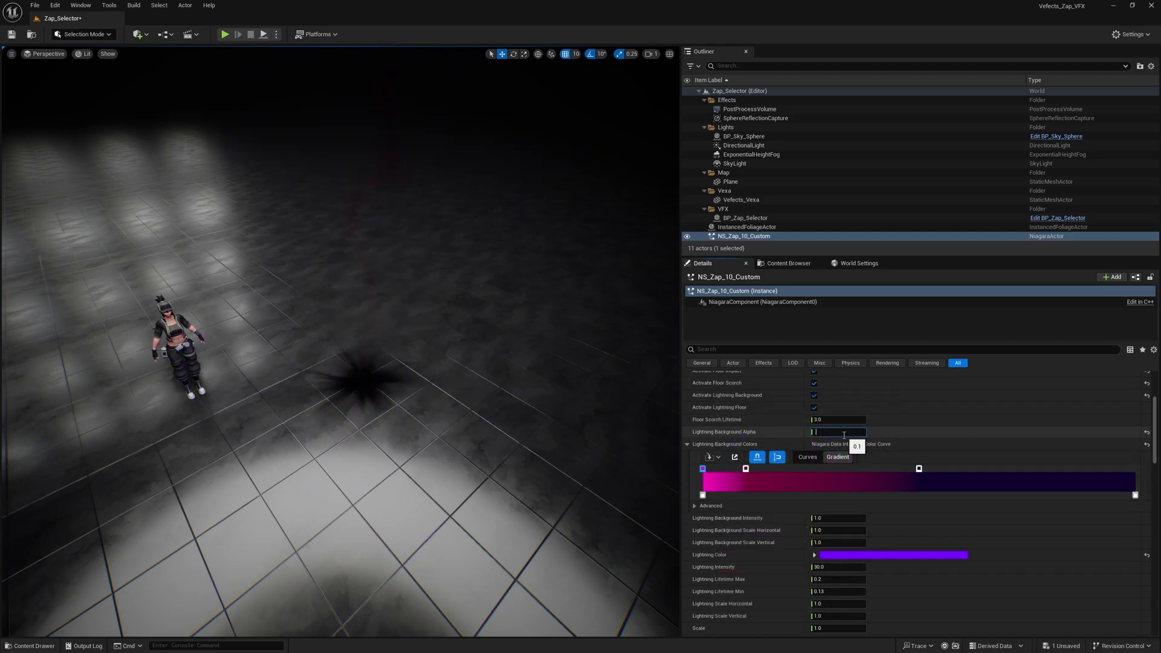
{"action": "type", "text": "0.03"}
{"action": "key", "text": "Return"}
{"action": "type", "text": "0.05"}
{"action": "key", "text": "Return"}
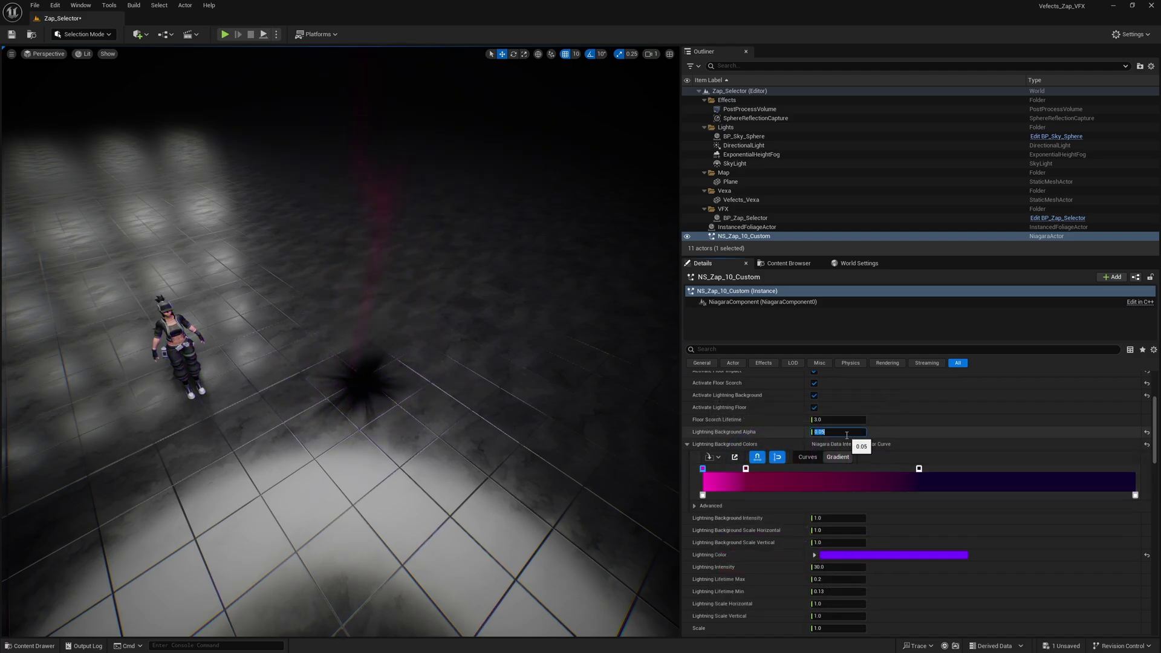
- Set the Lightning Lifetime Max to 0.5 and the Lightning Lifetime Min to 0.3
{"action": "scroll", "coordinate": [902, 508], "scroll_direction": "down", "scroll_amount": 3}
{"action": "left_click", "coordinate": [840, 502]}
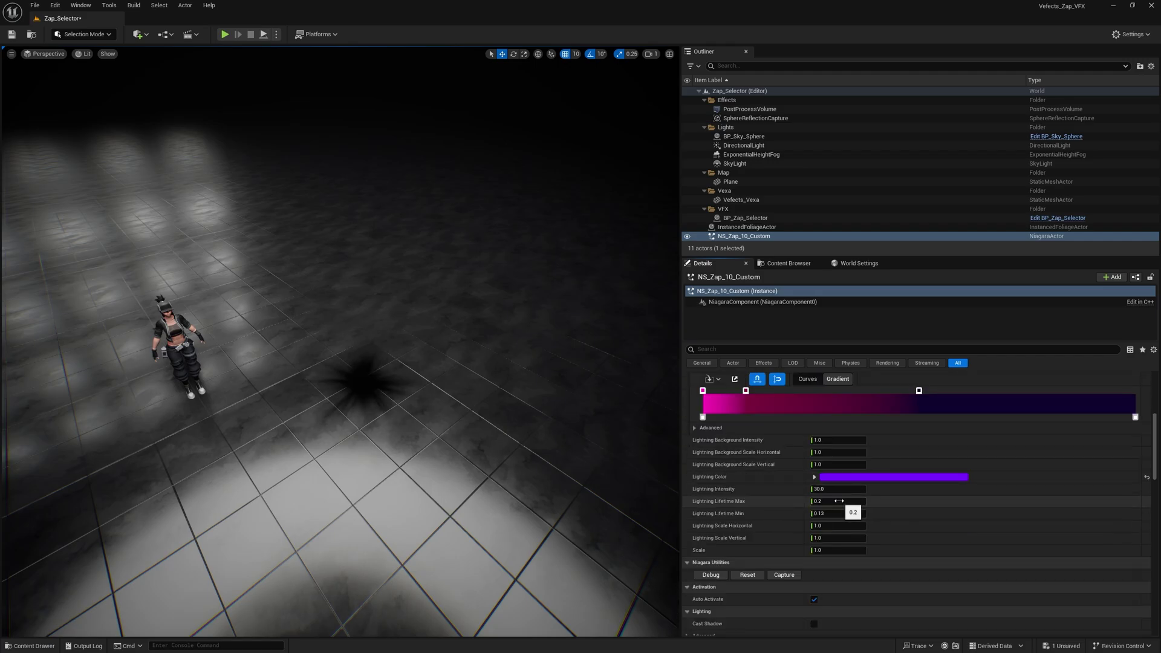
{"action": "type", "text": "0.5"}
{"action": "key", "text": "Tab"}
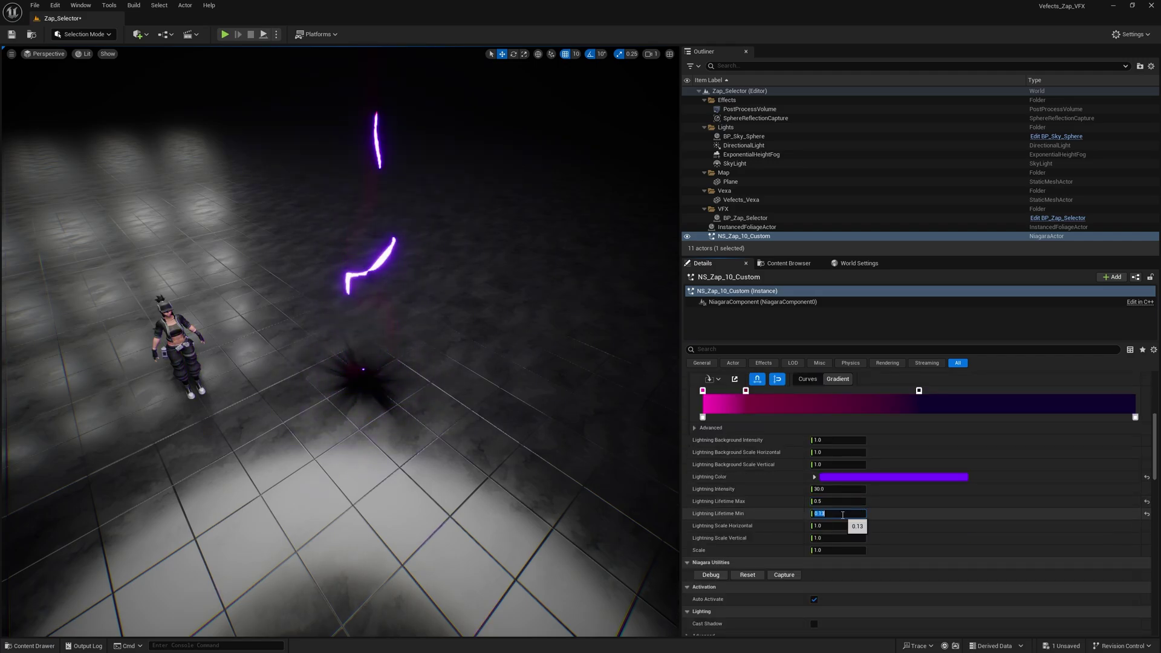
{"action": "type", "text": "0.3"}
{"action": "key", "text": "Return"}
{"action": "left_click", "coordinate": [889, 505]}
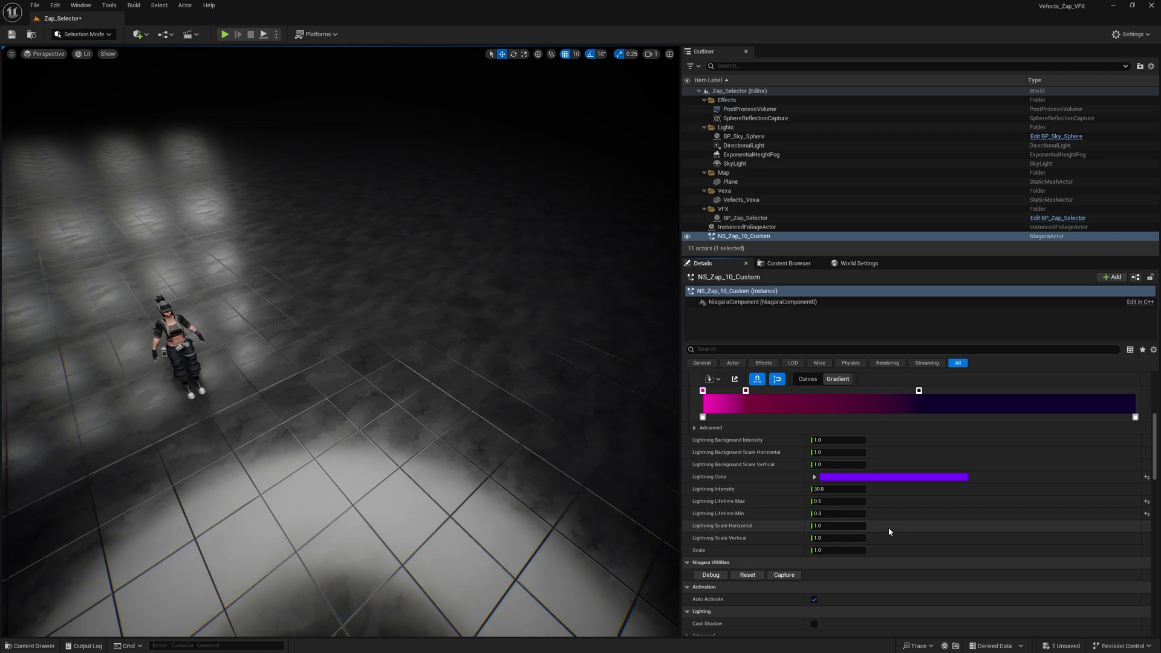
- Test the Lightning Scale Vertical at 0.5 and at 2 to compare the bolt's height
{"action": "left_click", "coordinate": [840, 540]}
{"action": "type", "text": "0.5"}
{"action": "key", "text": "Return"}
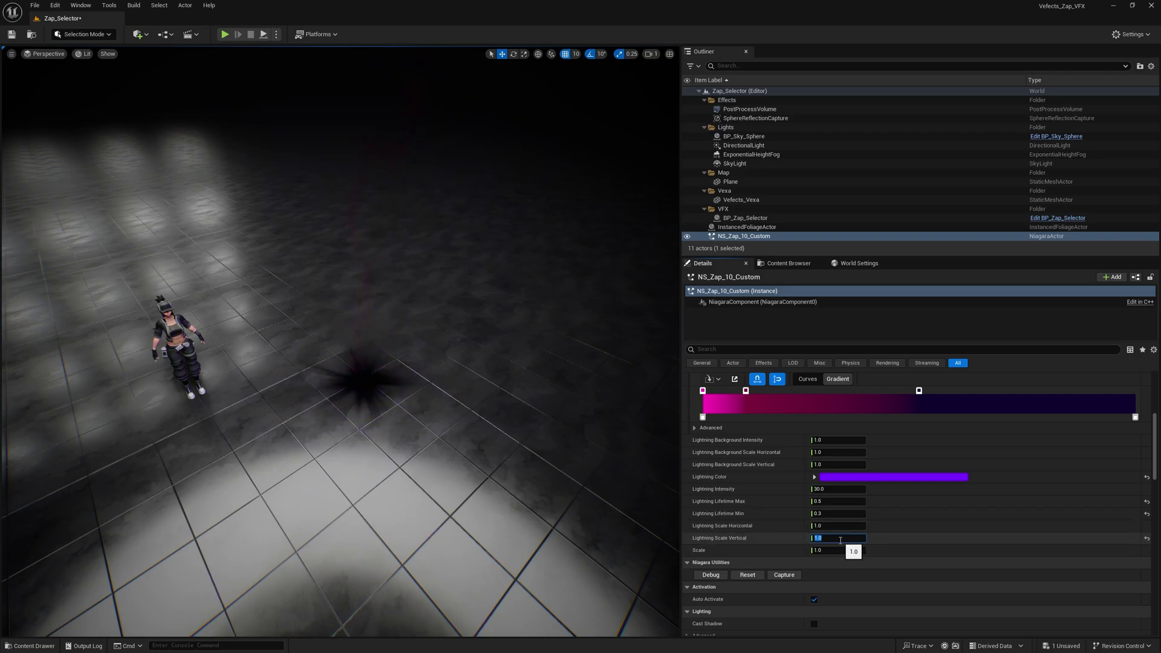
{"action": "type", "text": "2"}
{"action": "key", "text": "Return"}
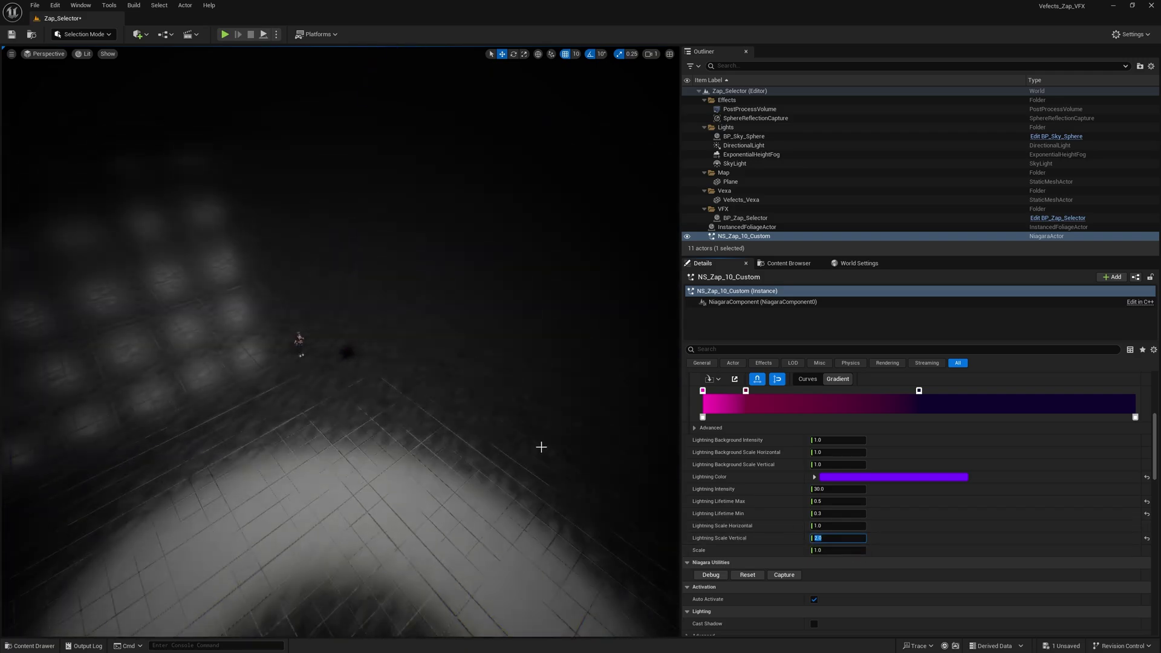
- Try the Lightning Scale Horizontal at 2 and 0.3, and settle on 0.5
{"action": "left_click", "coordinate": [832, 525]}
{"action": "type", "text": "2"}
{"action": "key", "text": "Return"}
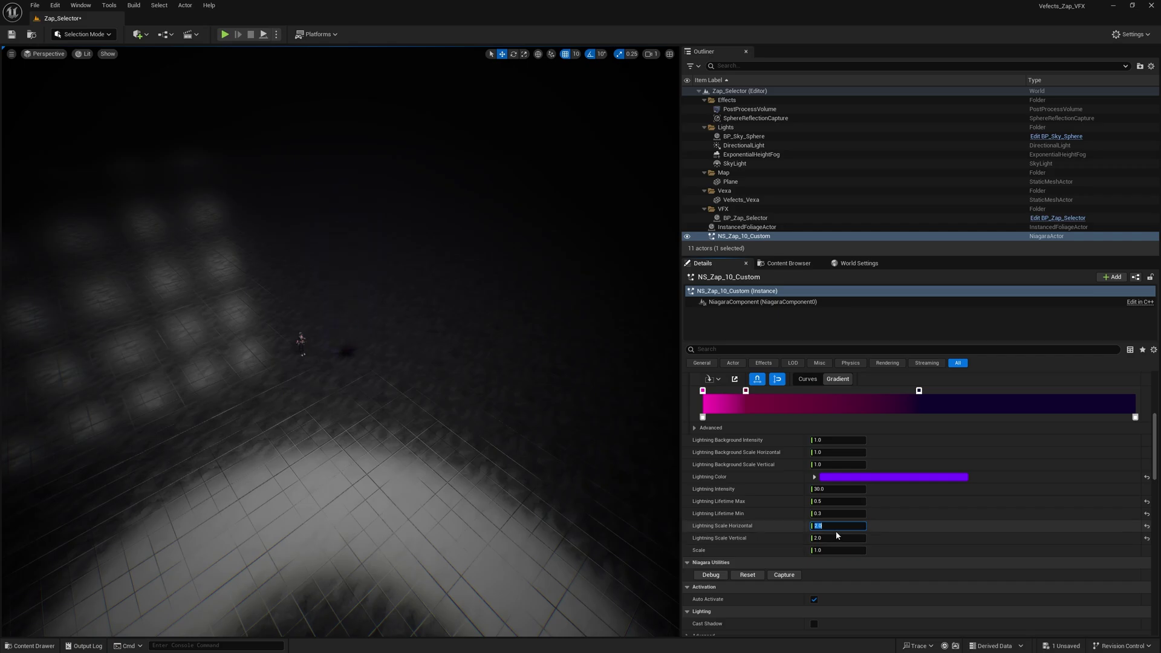
{"action": "type", "text": "0.3"}
{"action": "key", "text": "Return"}
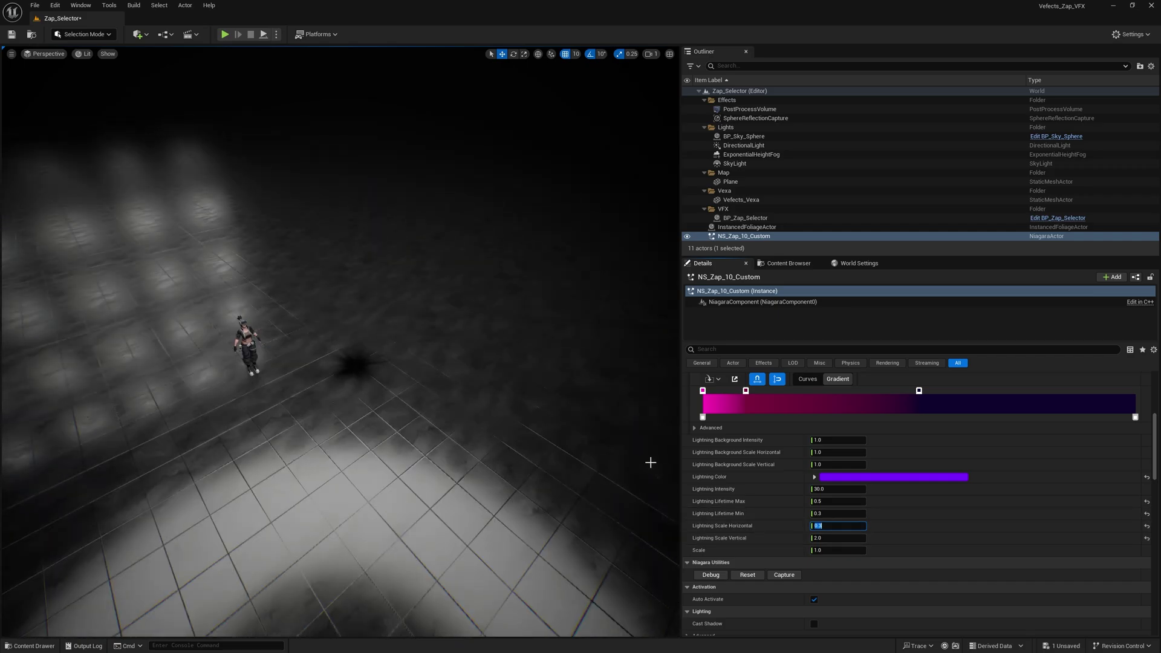
{"action": "type", "text": "0.5"}
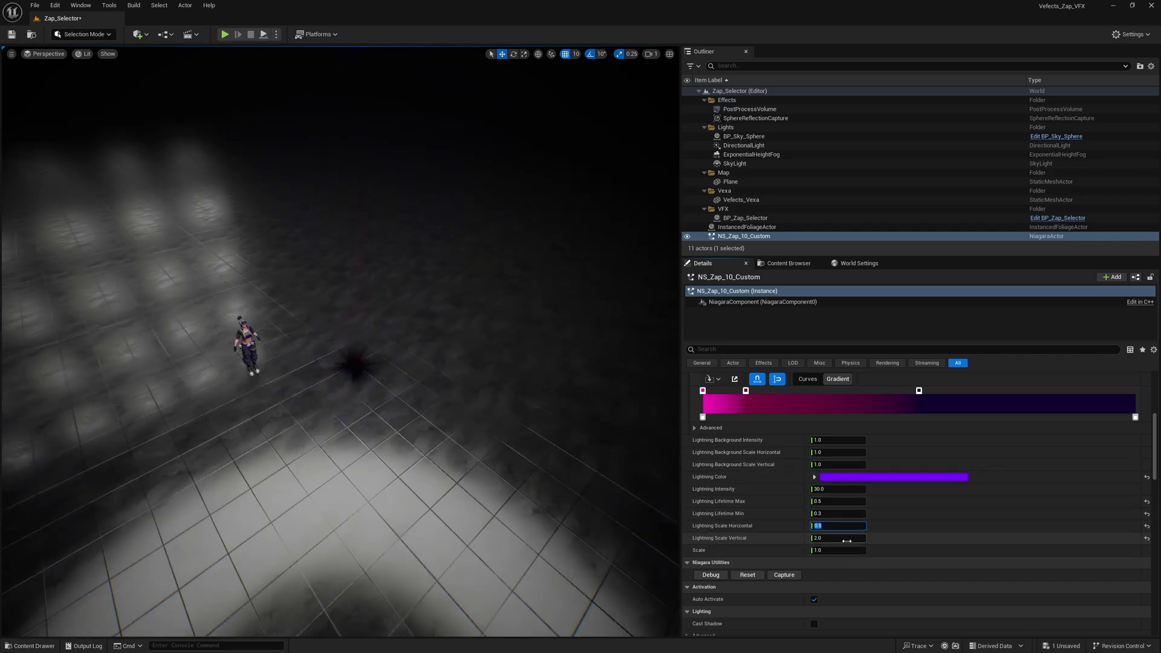
- Try shortening the bolt with a Lightning Scale Vertical of 0.3
{"action": "left_click", "coordinate": [842, 537]}
{"action": "type", "text": ".4"}
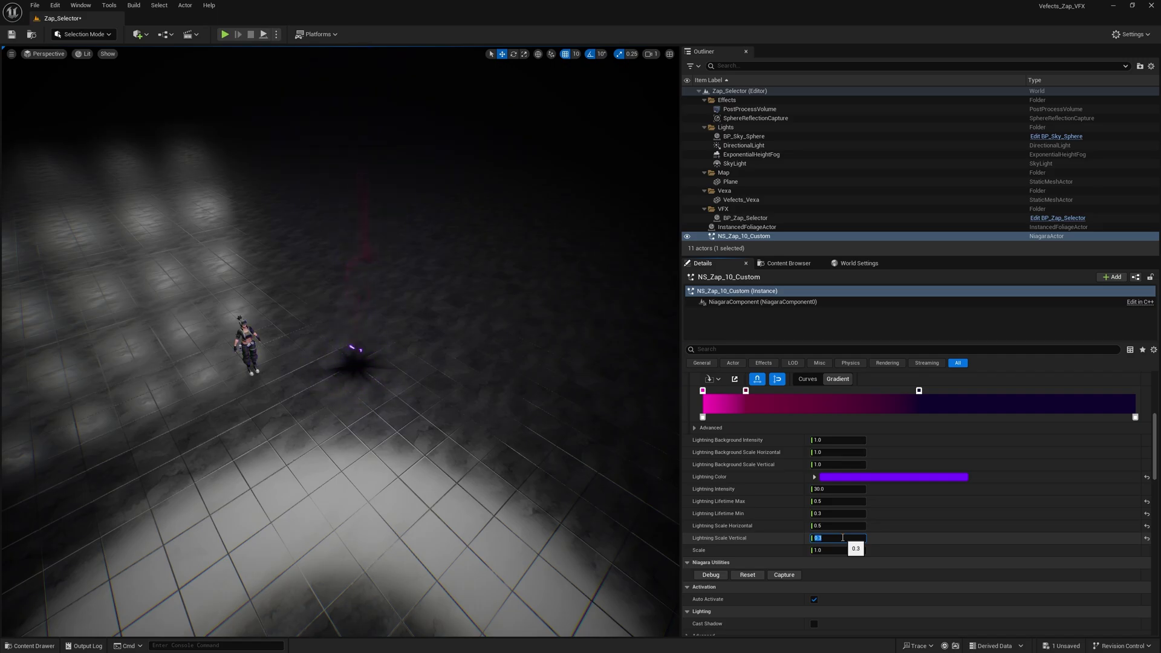
{"action": "key", "text": "Return"}
{"action": "type", "text": ".3"}
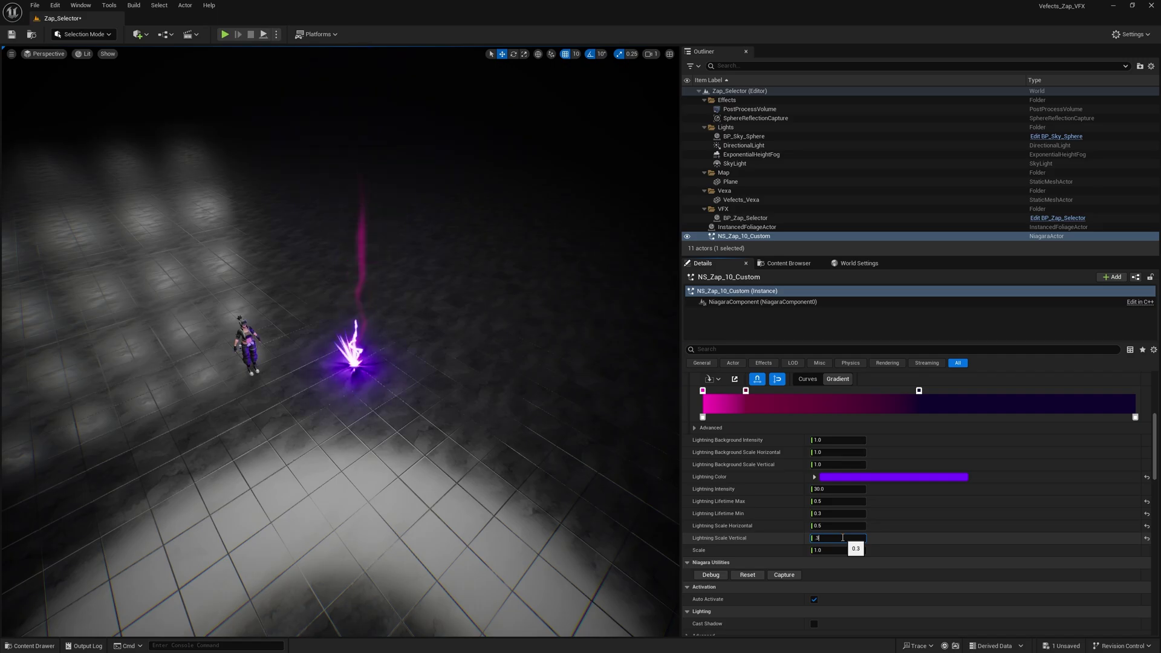
{"action": "key", "text": "Return"}
{"action": "type", "text": "."}
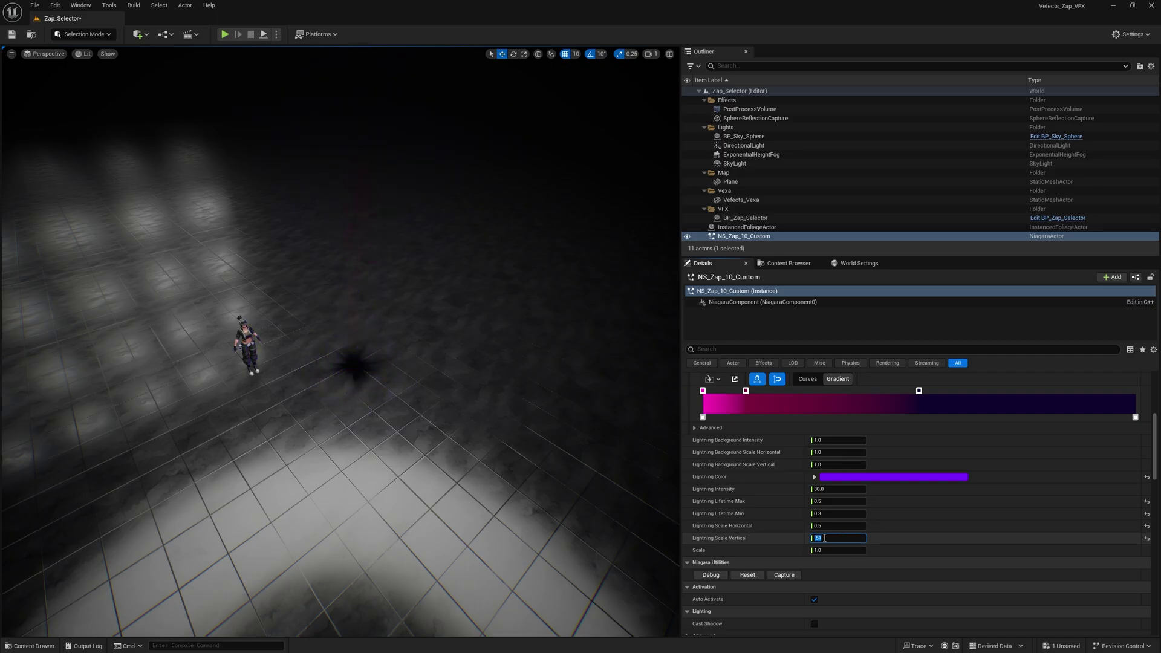
- Restore the Lightning Scale Vertical to 1, and try a Lightning Scale Horizontal of 0.3 before returning it to 0.5
{"action": "left_click", "coordinate": [832, 526]}
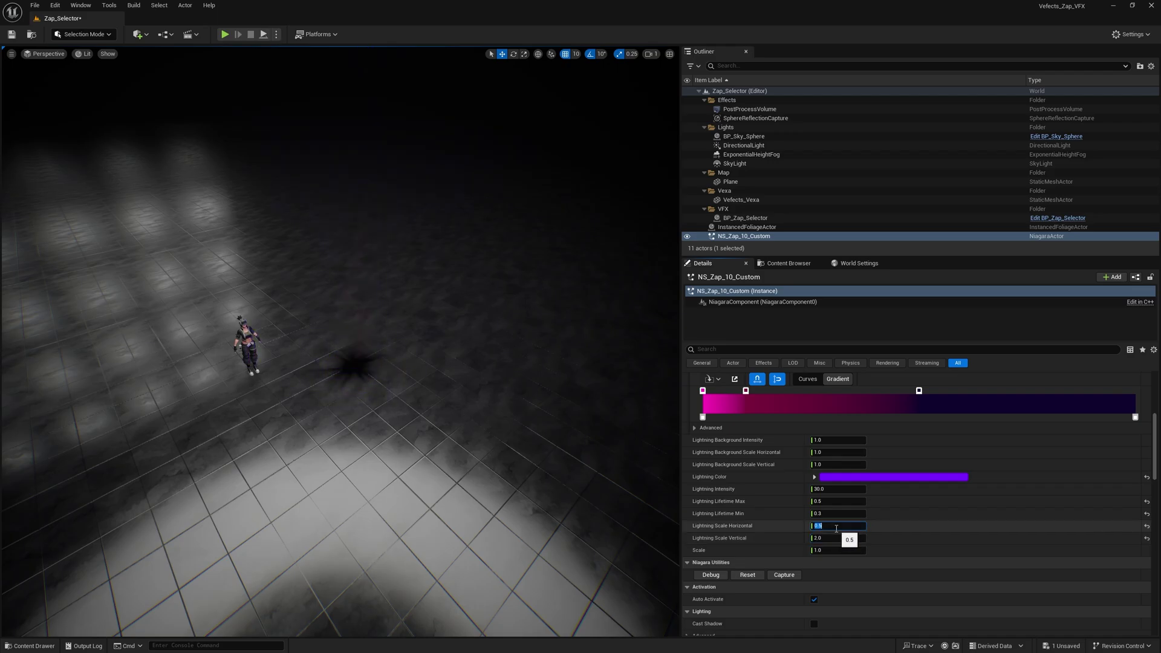
{"action": "type", "text": ".3"}
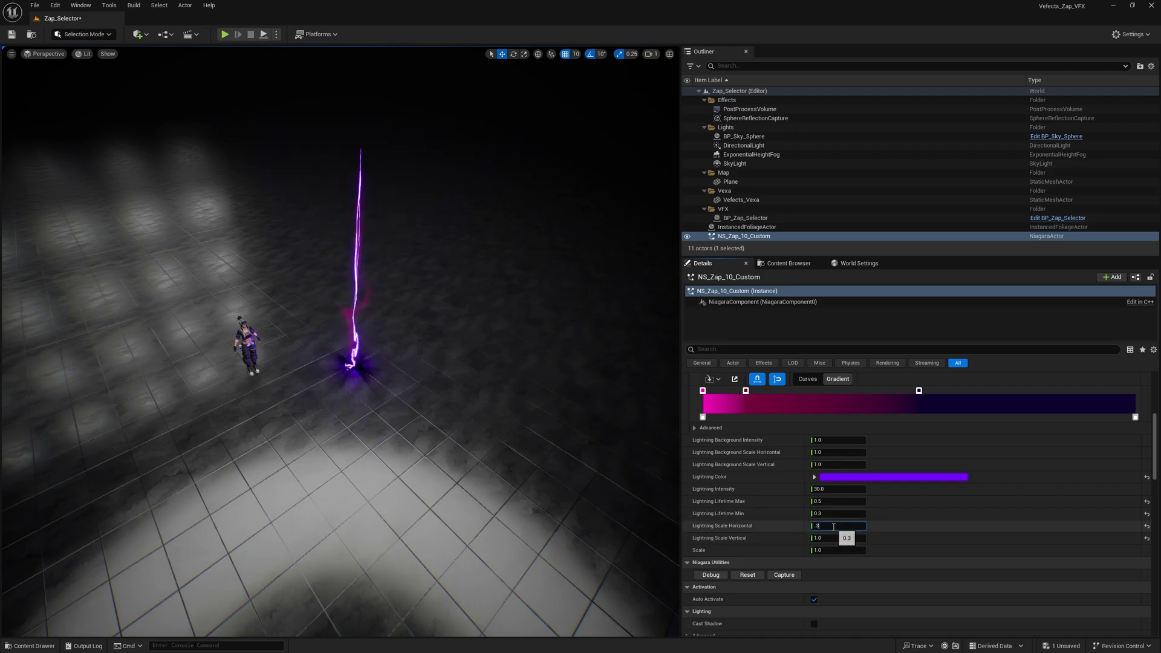
{"action": "key", "text": "Return"}
{"action": "type", "text": ".5"}
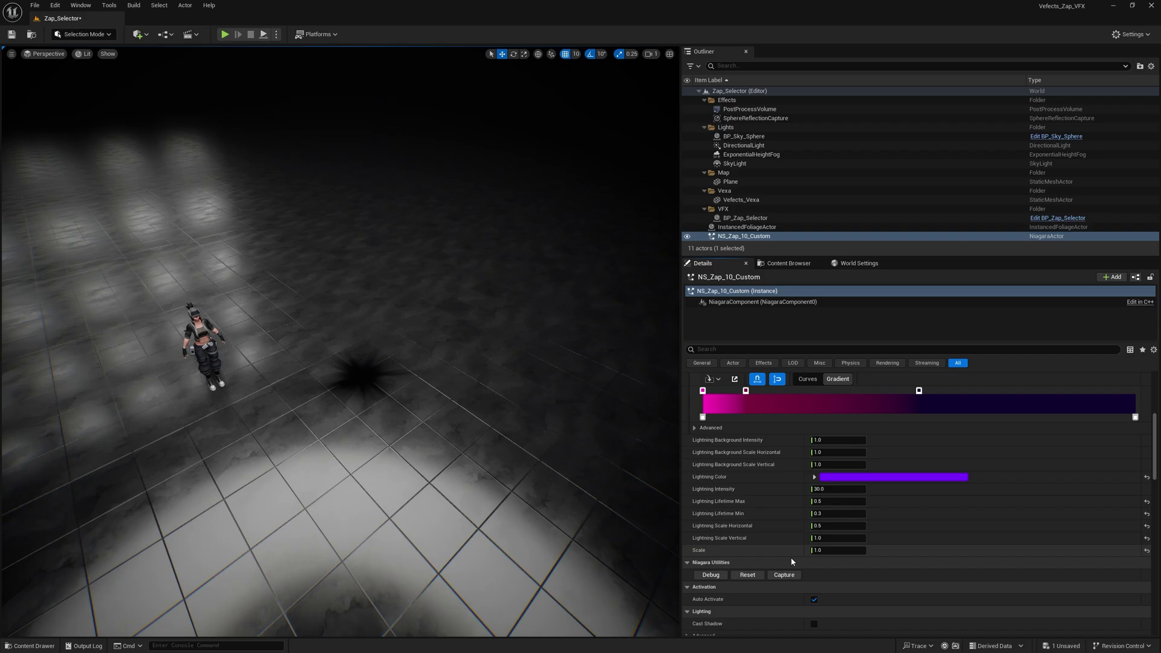
- Set the overall Scale of the zap effect to 0.5 and then to 2 to compare sizes
{"action": "left_click", "coordinate": [835, 551]}
{"action": "type", "text": ".5"}
{"action": "key", "text": "Return"}
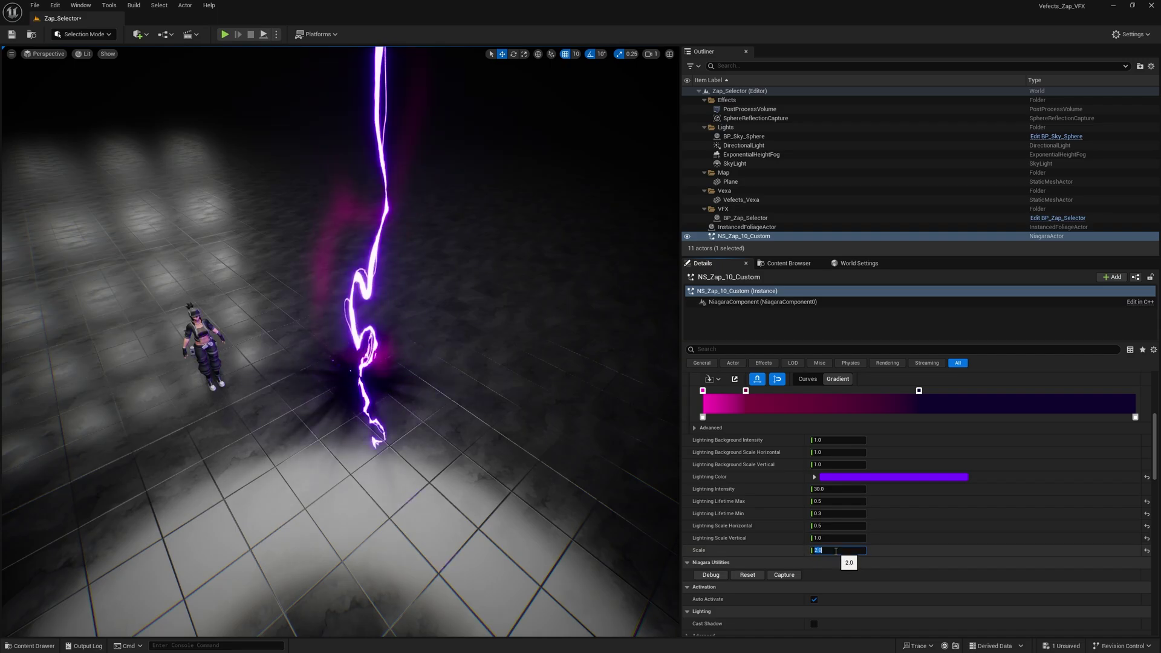
- Try the overall Scale of the zap effect at 0.3 and 0.5, then return it to 1
{"action": "type", "text": "0.2"}
{"action": "key", "text": "Return"}
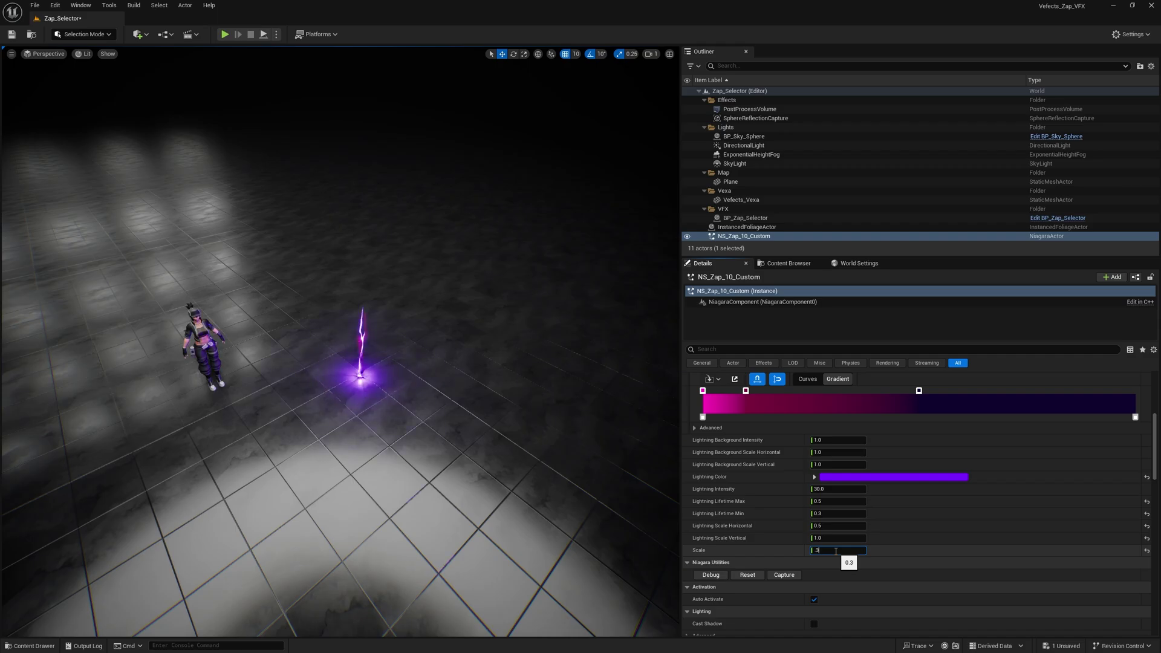
{"action": "type", "text": ".5"}
{"action": "key", "text": "Return"}
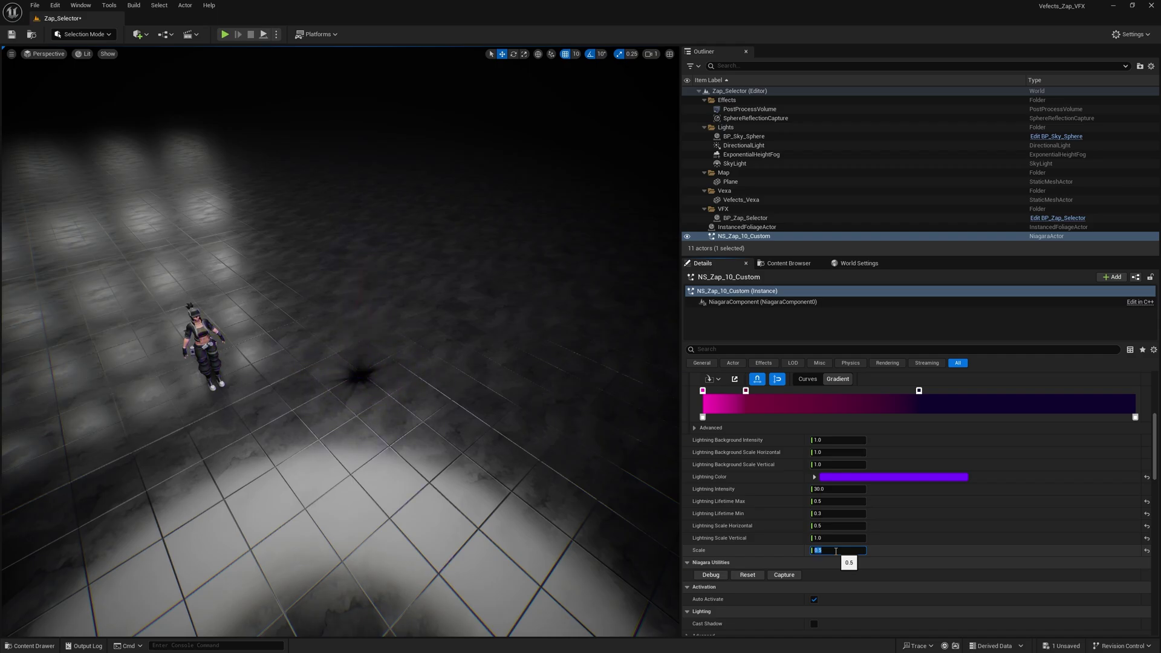
{"action": "key", "text": "ctrl+z"}
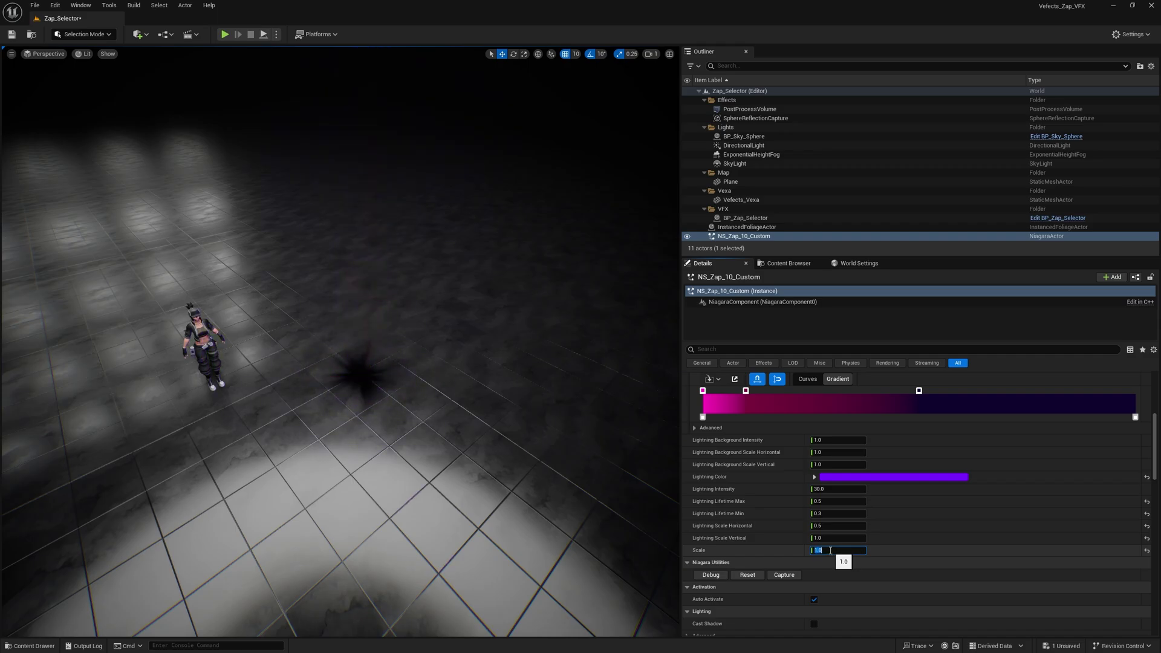
- Compare smaller bolts again with a Scale of 0.3 and 0.5, then restore the Scale to 1
{"action": "type", "text": "0.3"}
{"action": "key", "text": "Return"}
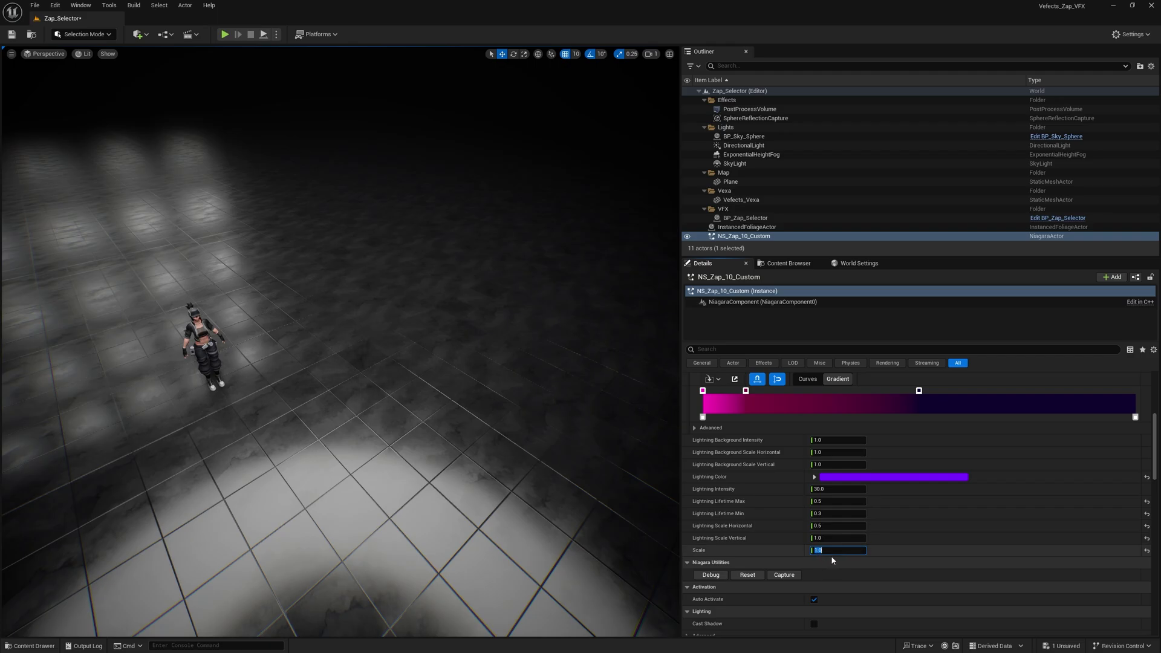
{"action": "key", "text": "ctrl+z"}
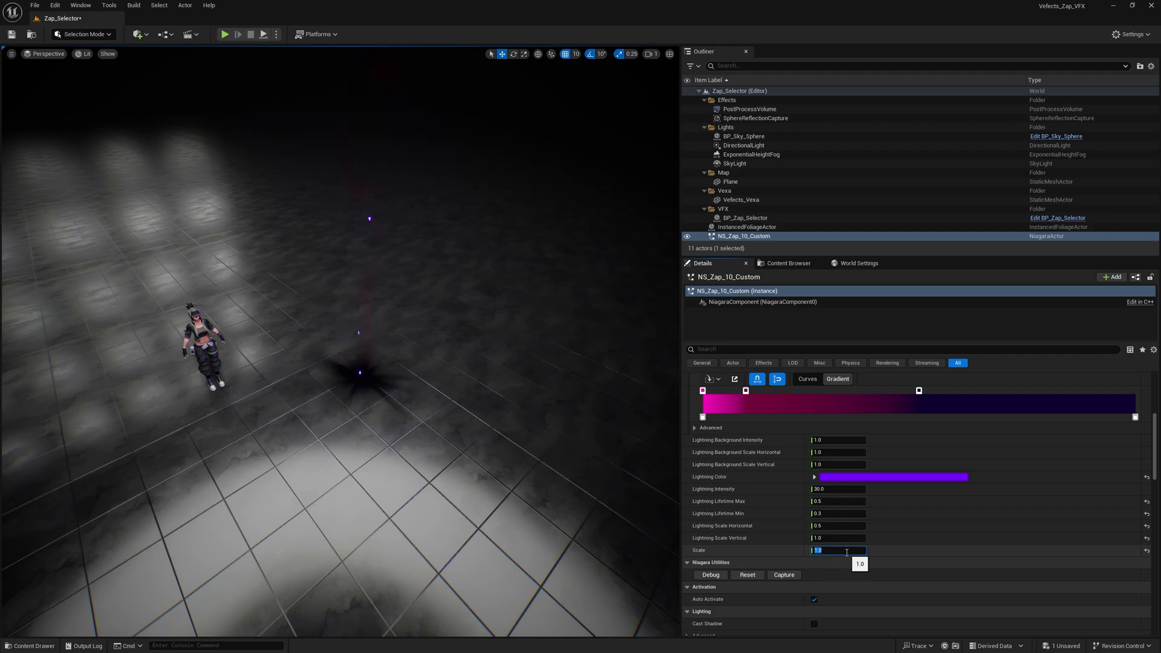
{"action": "left_click", "coordinate": [837, 550]}
{"action": "type", "text": "0.5"}
{"action": "key", "text": "Return"}
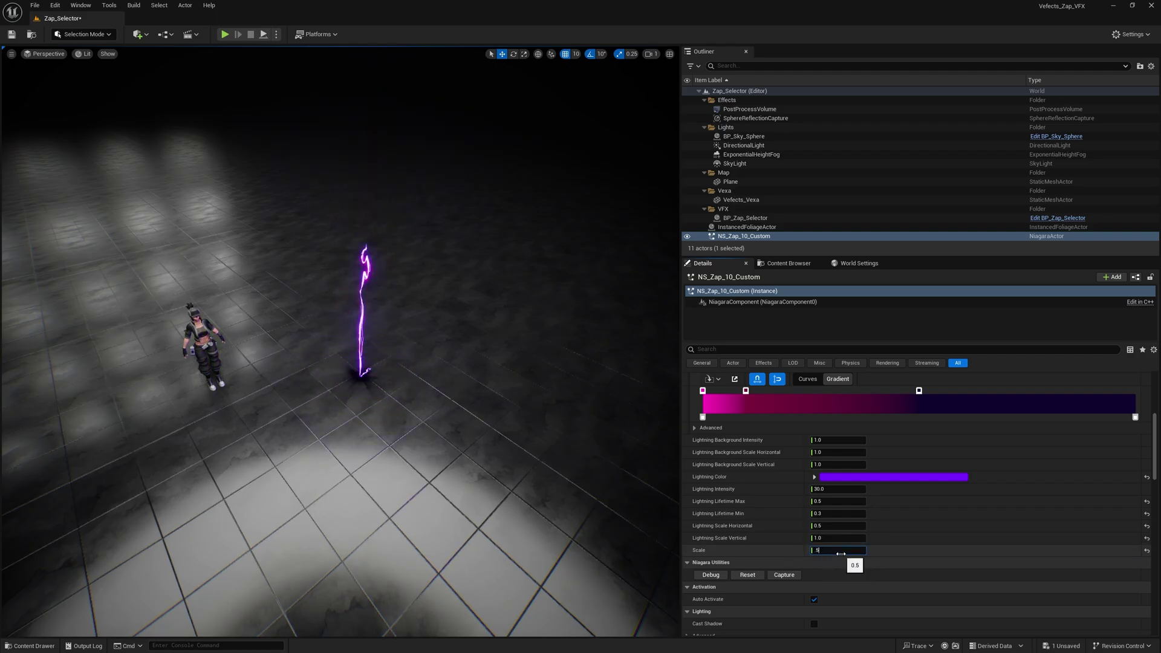
{"action": "key", "text": "ctrl+z"}
{"action": "scroll", "coordinate": [841, 552], "scroll_direction": "up", "scroll_amount": 5}
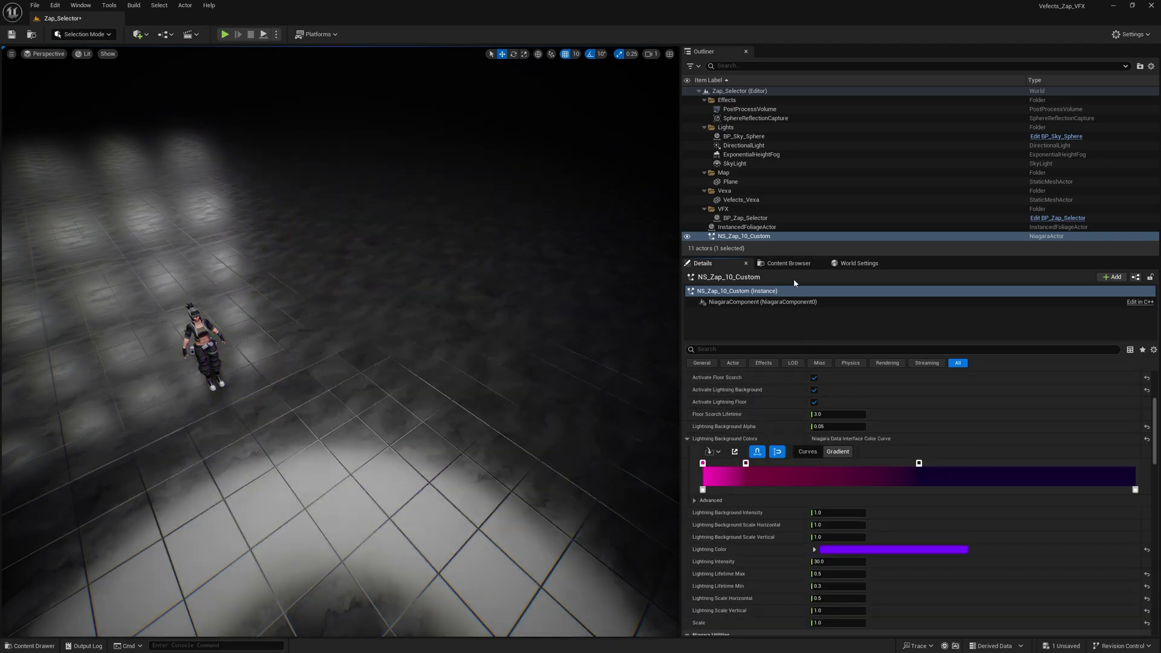
- Place two more NS_Zap_10_Custom instances on the floor and show each one's user parameters
{"action": "left_click", "coordinate": [789, 263]}
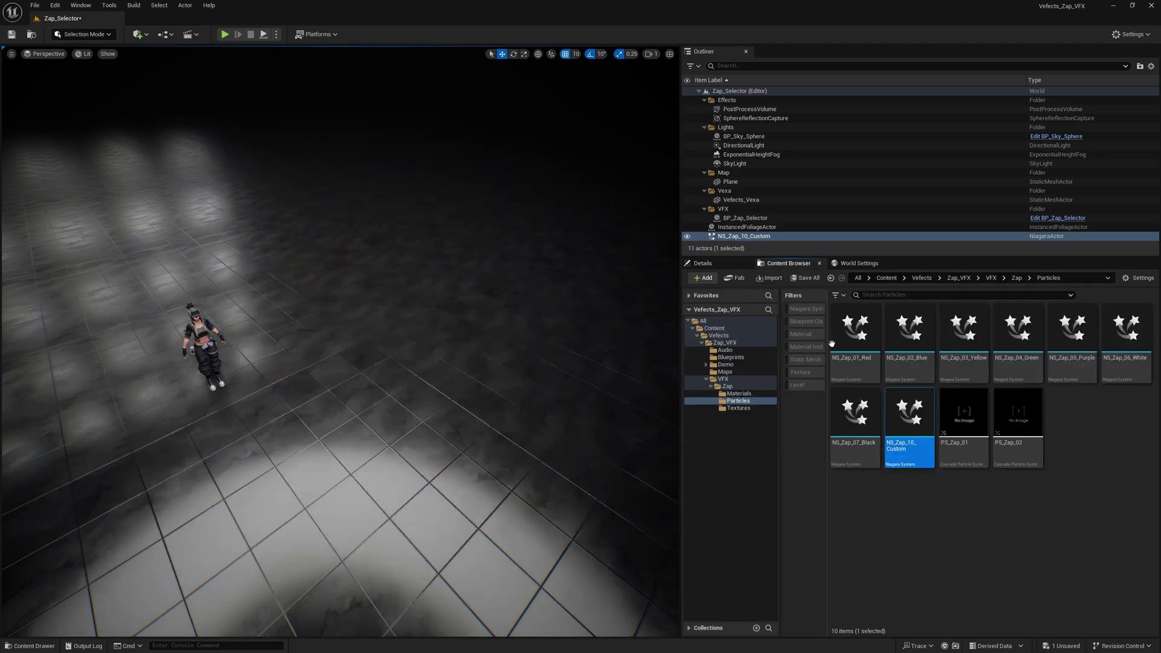
{"action": "left_click_drag", "start_coordinate": [909, 429], "coordinate": [426, 229]}
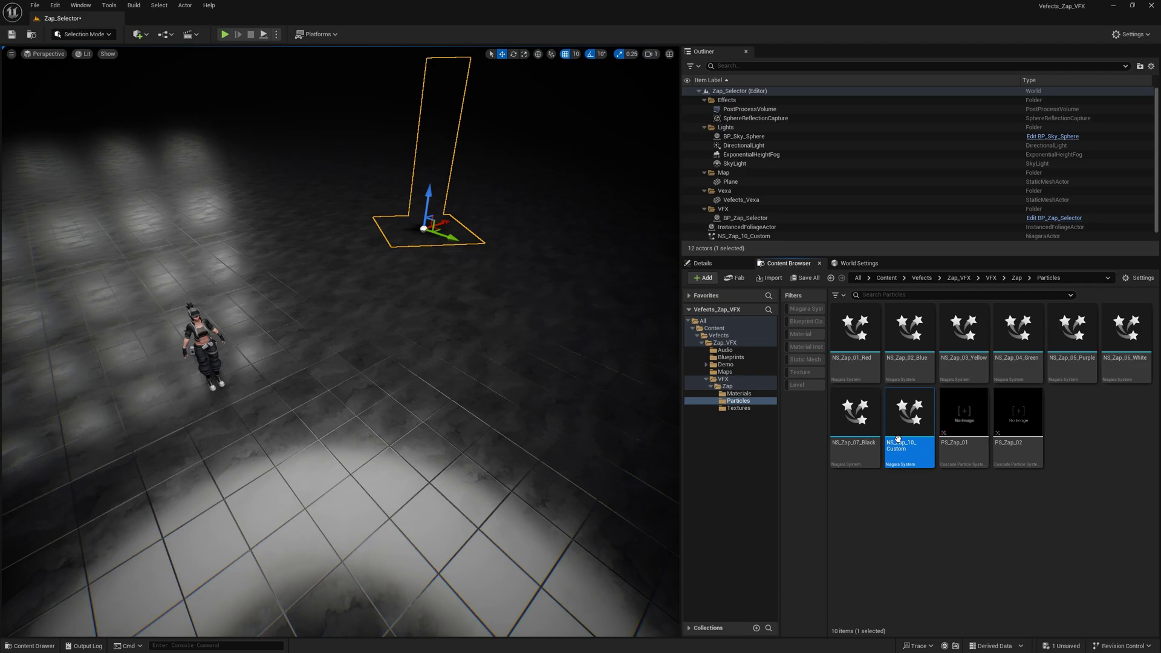
{"action": "left_click_drag", "start_coordinate": [897, 438], "coordinate": [317, 253]}
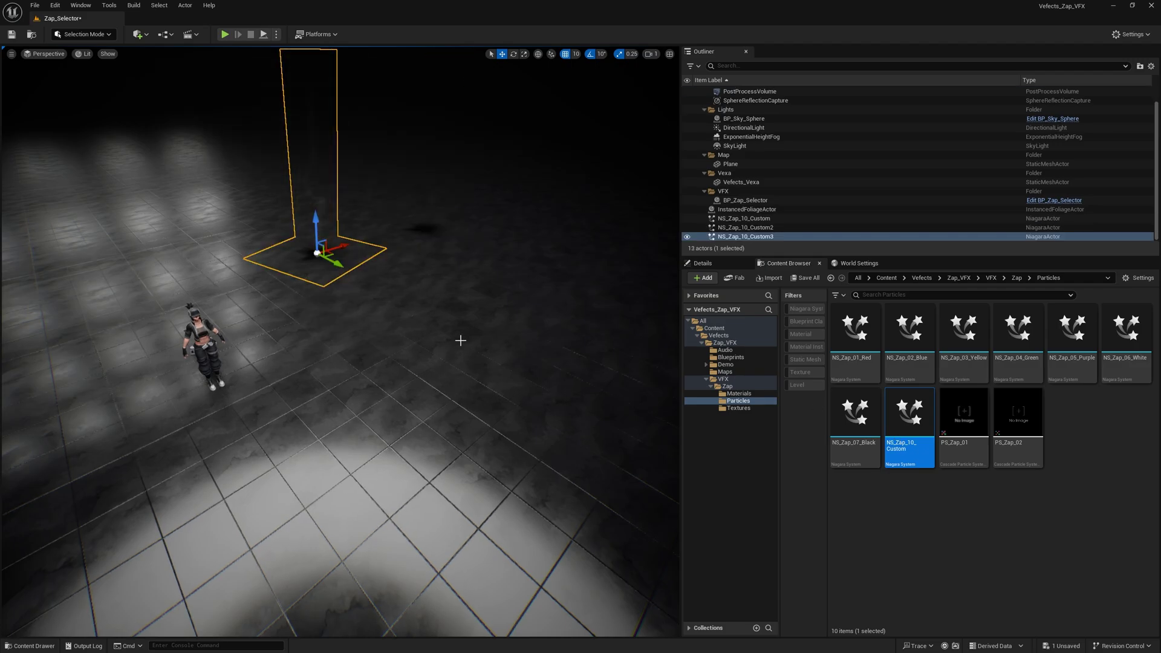
{"action": "left_click", "coordinate": [716, 264]}
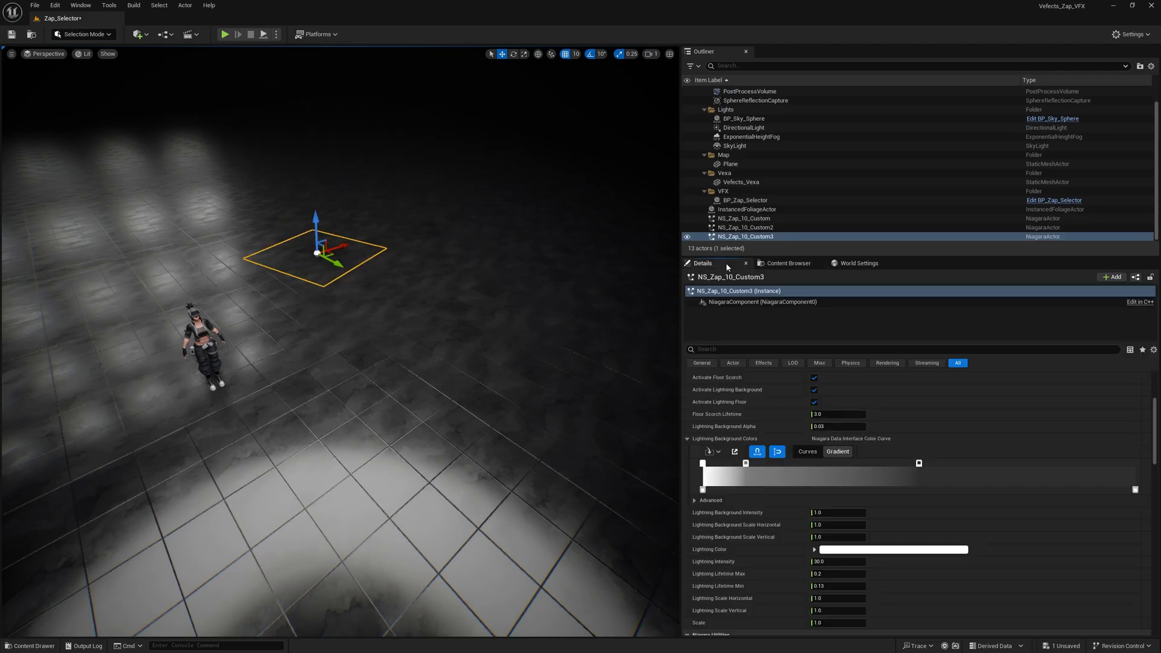
{"action": "left_click", "coordinate": [767, 228]}
{"action": "left_click", "coordinate": [767, 234]}
{"action": "left_click", "coordinate": [768, 228]}
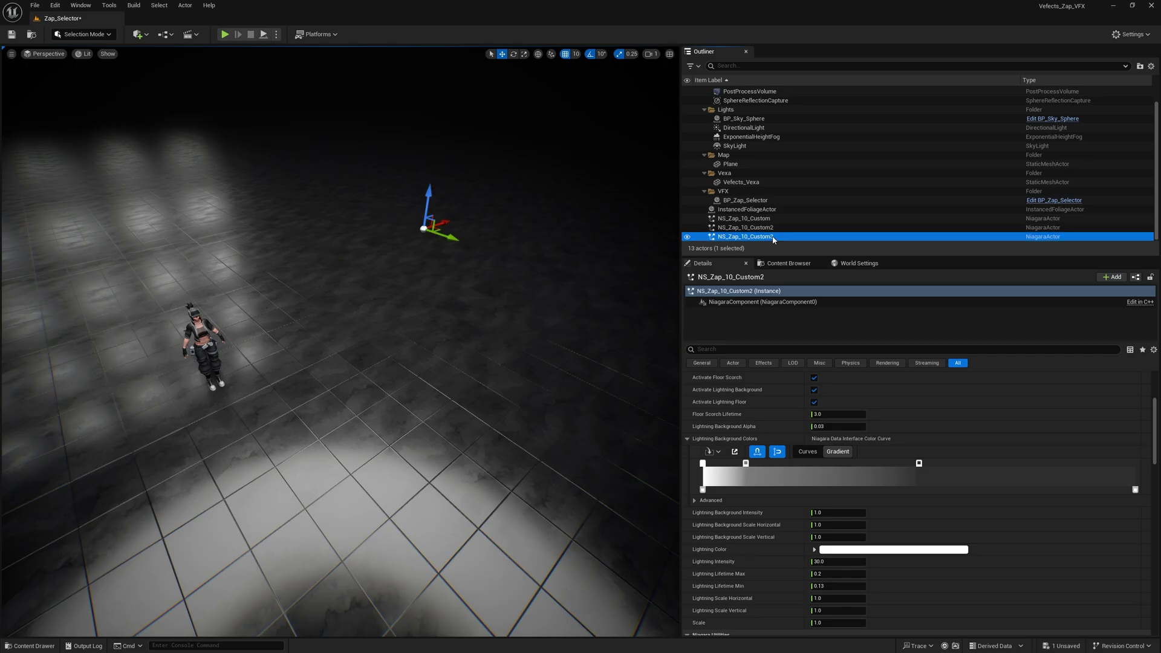
- Delete the two extra instances NS_Zap_10_Custom2 and NS_Zap_10_Custom3 from the level
{"action": "left_click", "coordinate": [769, 236]}
{"action": "key", "text": "Delete"}
{"action": "left_click", "coordinate": [771, 238]}
{"action": "key", "text": "Delete"}
{"action": "left_click", "coordinate": [768, 229]}
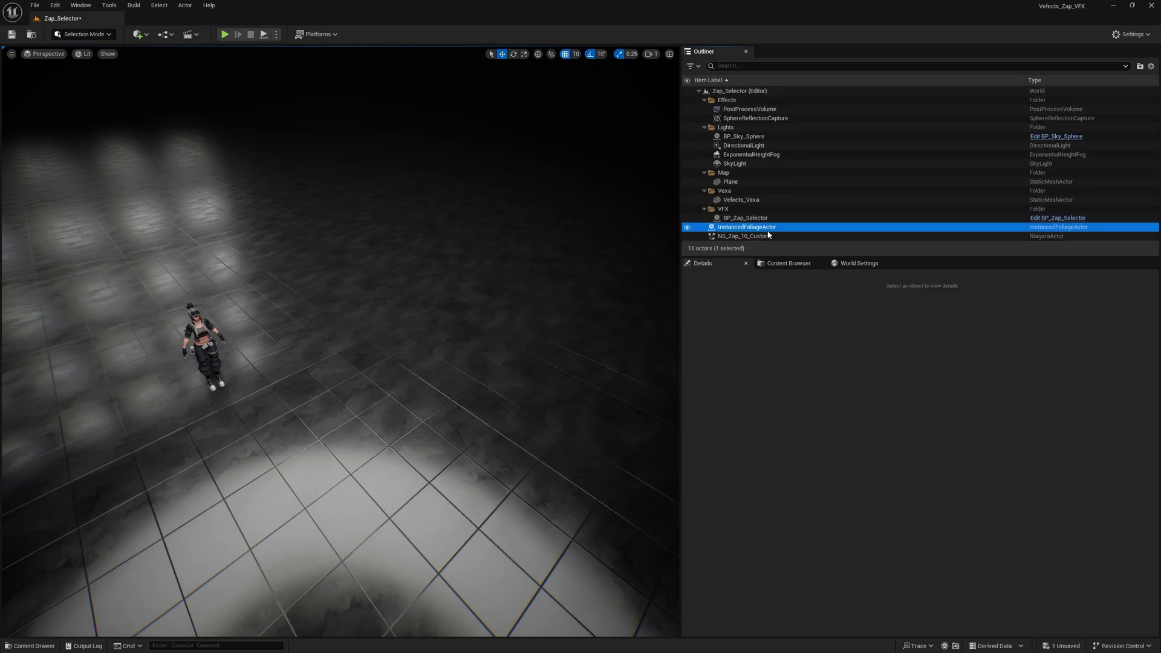
- Select the original NS_Zap_10_Custom instance and open its Niagara system asset for editing
{"action": "left_click", "coordinate": [769, 237]}
{"action": "scroll", "coordinate": [780, 466], "scroll_direction": "down", "scroll_amount": 3}
{"action": "scroll", "coordinate": [781, 466], "scroll_direction": "down", "scroll_amount": 3}
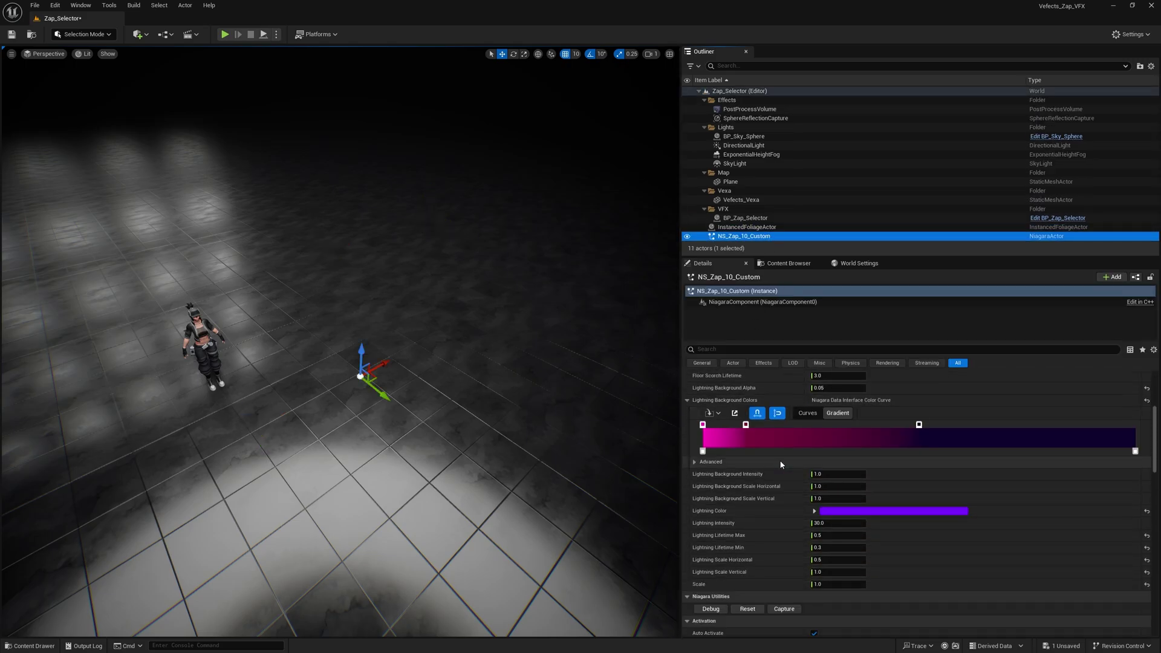
{"action": "scroll", "coordinate": [786, 461], "scroll_direction": "up", "scroll_amount": 4}
{"action": "scroll", "coordinate": [789, 459], "scroll_direction": "up", "scroll_amount": 3}
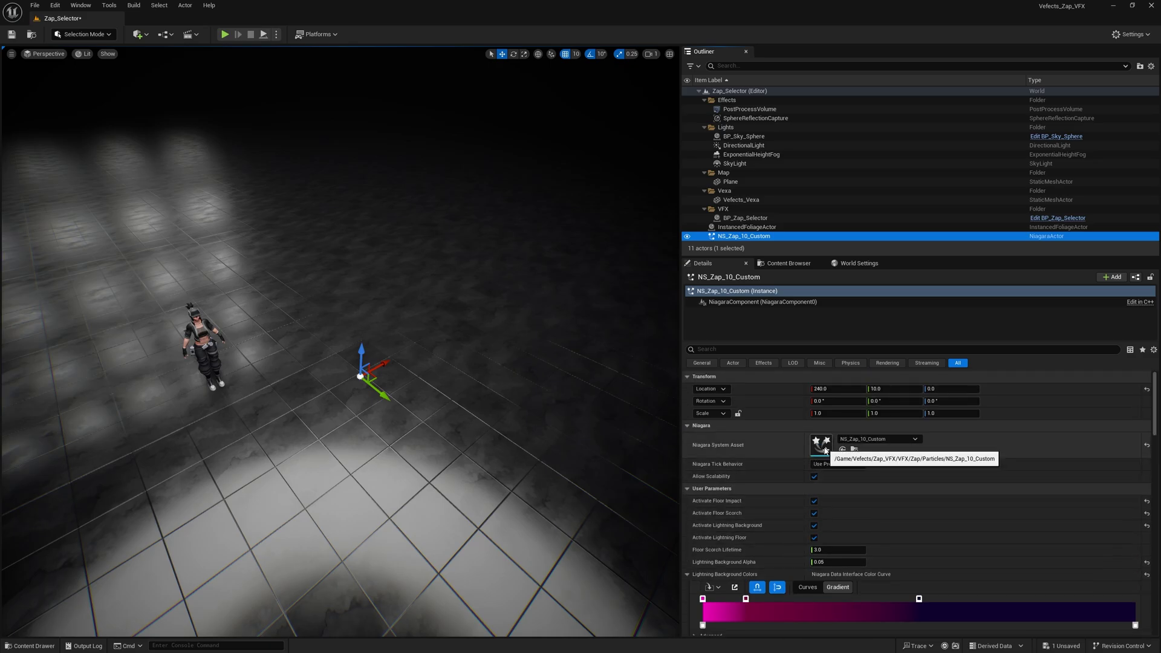
{"action": "double_click", "coordinate": [826, 450]}
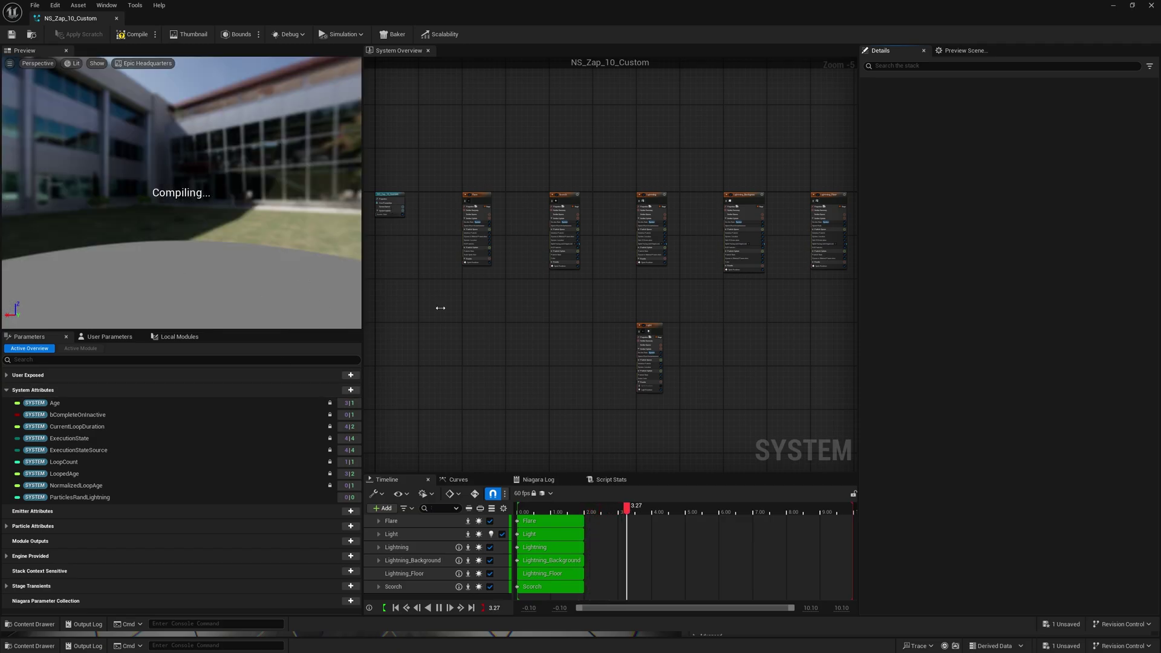
- Show the User Parameters of the NS_Zap_10_Custom system from its system node
{"action": "scroll", "coordinate": [540, 178], "scroll_direction": "up", "scroll_amount": 1}
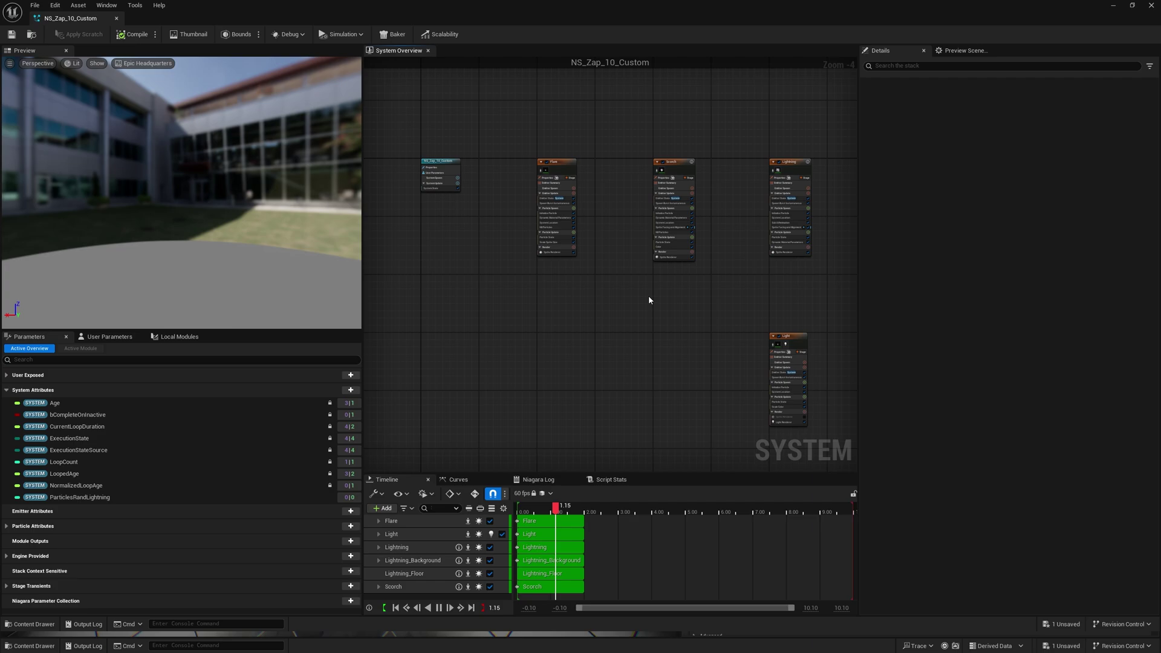
{"action": "left_click_drag", "start_coordinate": [530, 132], "coordinate": [719, 328]}
{"action": "left_click", "coordinate": [616, 242]}
{"action": "scroll", "coordinate": [435, 144], "scroll_direction": "up", "scroll_amount": 4}
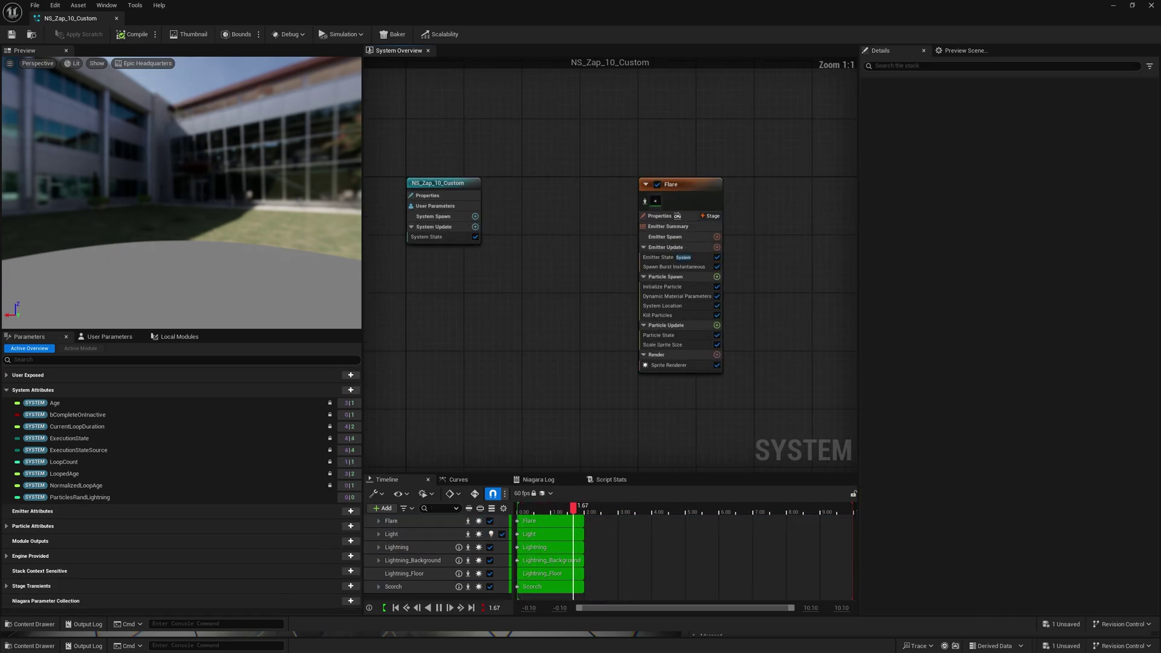
{"action": "right_click_drag", "start_coordinate": [436, 146], "coordinate": [540, 136]}
{"action": "left_click_drag", "start_coordinate": [474, 121], "coordinate": [598, 283]}
{"action": "left_click", "coordinate": [597, 282]}
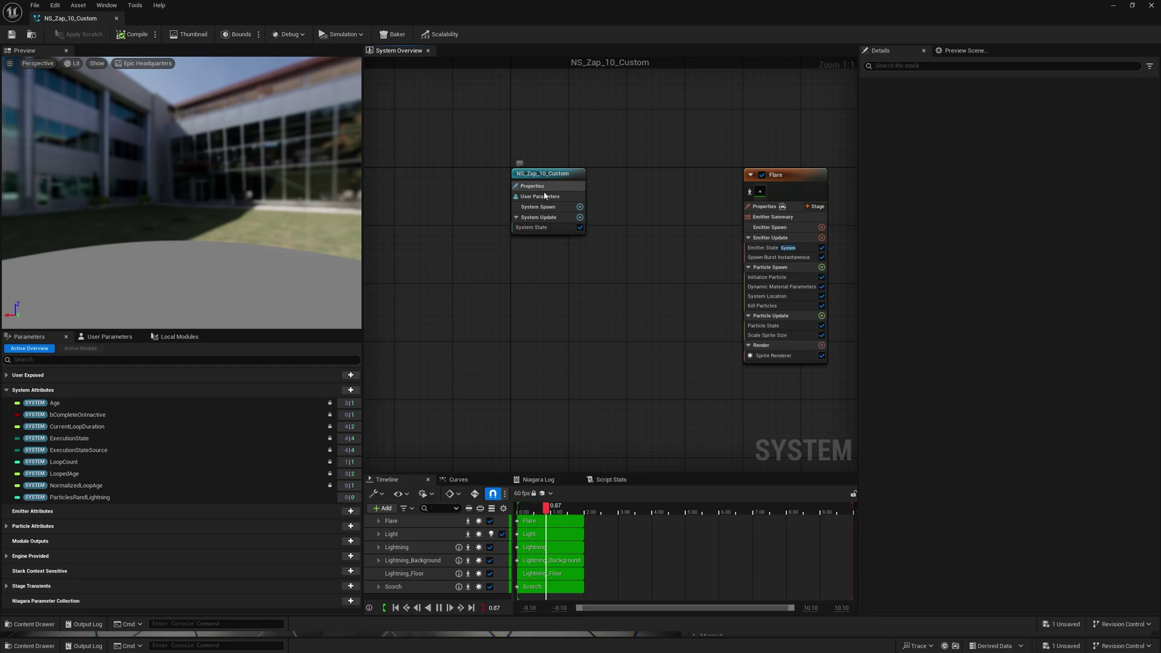
{"action": "left_click", "coordinate": [545, 197]}
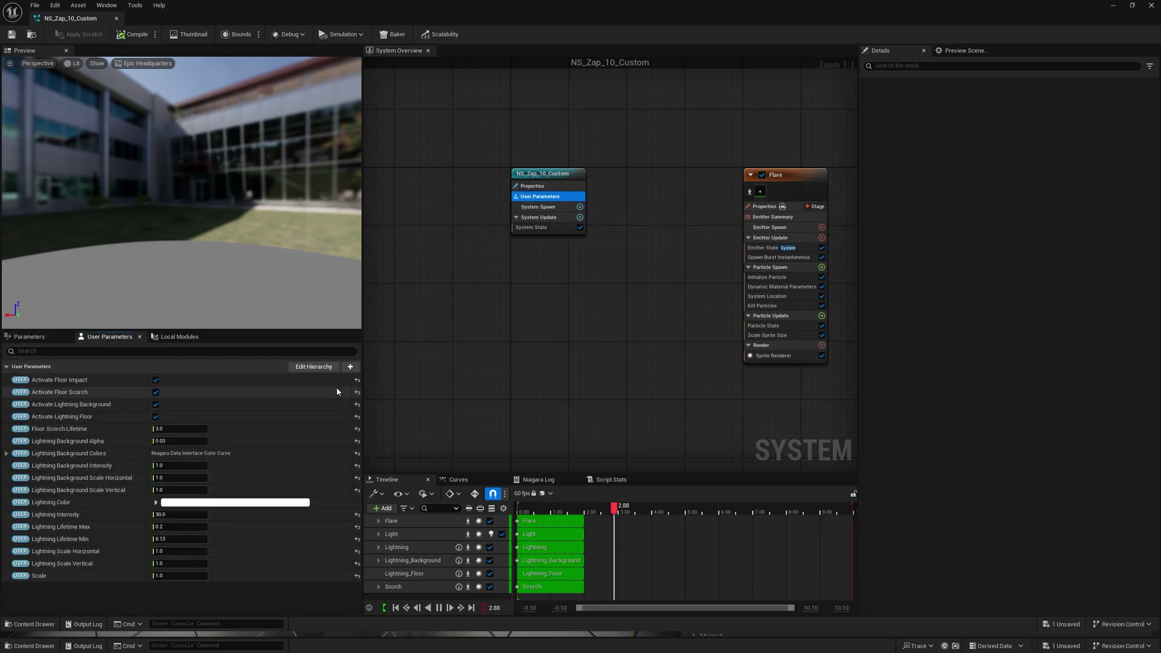
- Arrange the Niagara editor window so the system's user parameters sit beside those of the placed instance
{"action": "left_click_drag", "start_coordinate": [254, 16], "coordinate": [510, 1]}
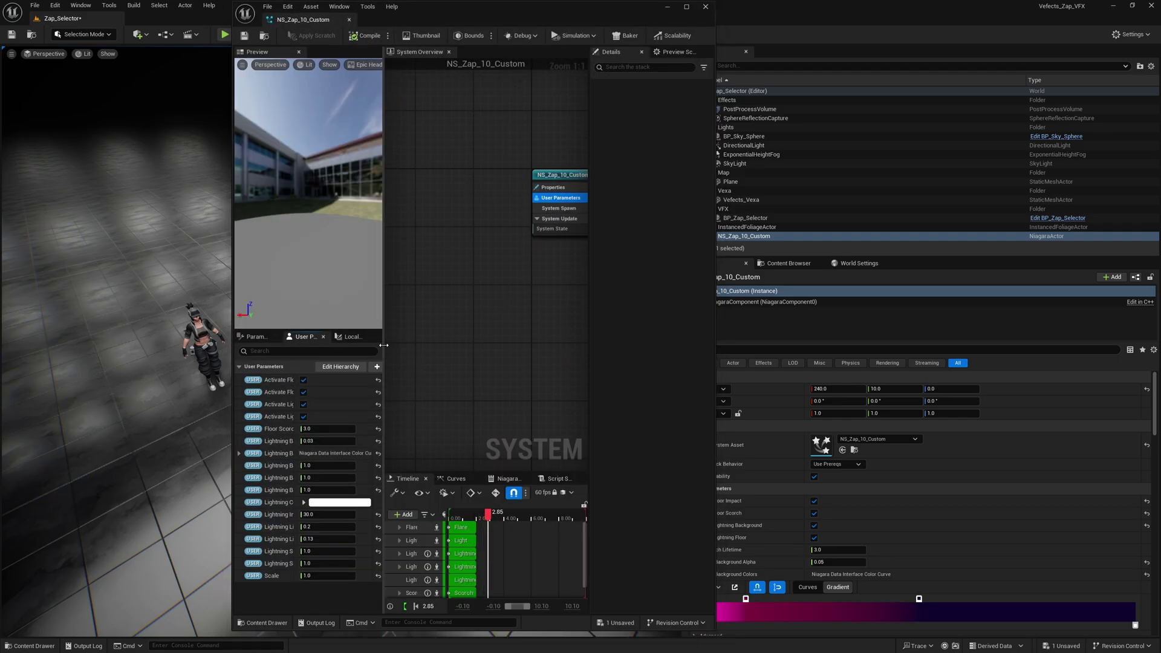
{"action": "left_click_drag", "start_coordinate": [382, 349], "coordinate": [479, 349]}
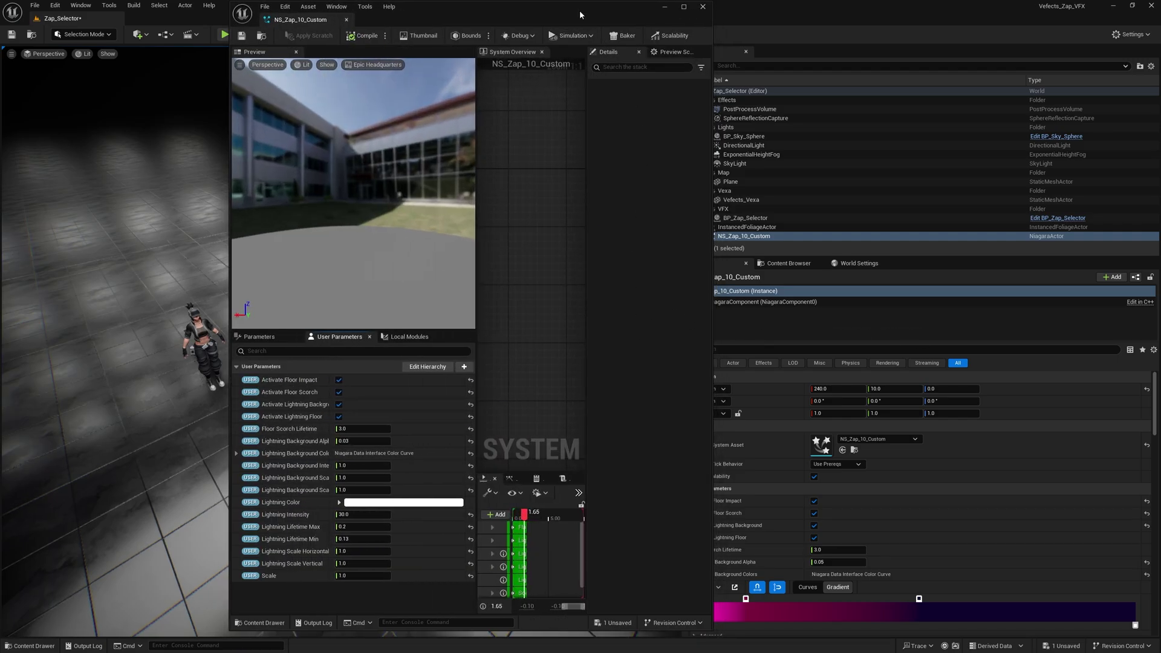
{"action": "left_click_drag", "start_coordinate": [544, 7], "coordinate": [448, 7]}
{"action": "scroll", "coordinate": [777, 418], "scroll_direction": "down", "scroll_amount": 3}
{"action": "scroll", "coordinate": [777, 418], "scroll_direction": "down", "scroll_amount": 4}
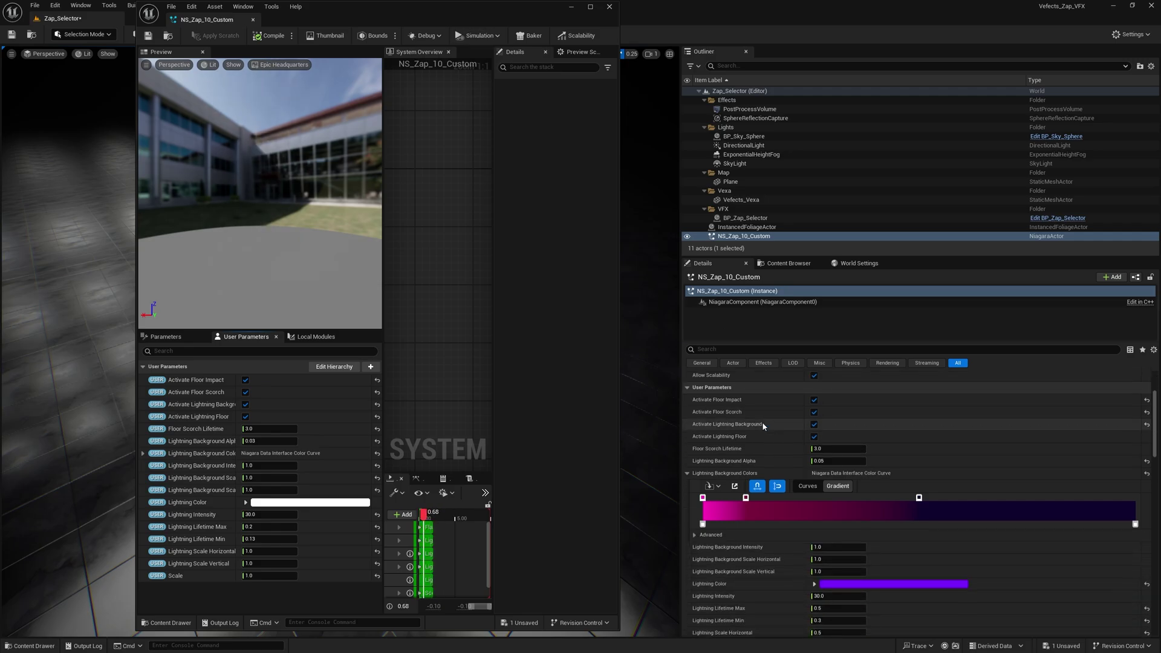
{"action": "scroll", "coordinate": [764, 432], "scroll_direction": "down", "scroll_amount": 1}
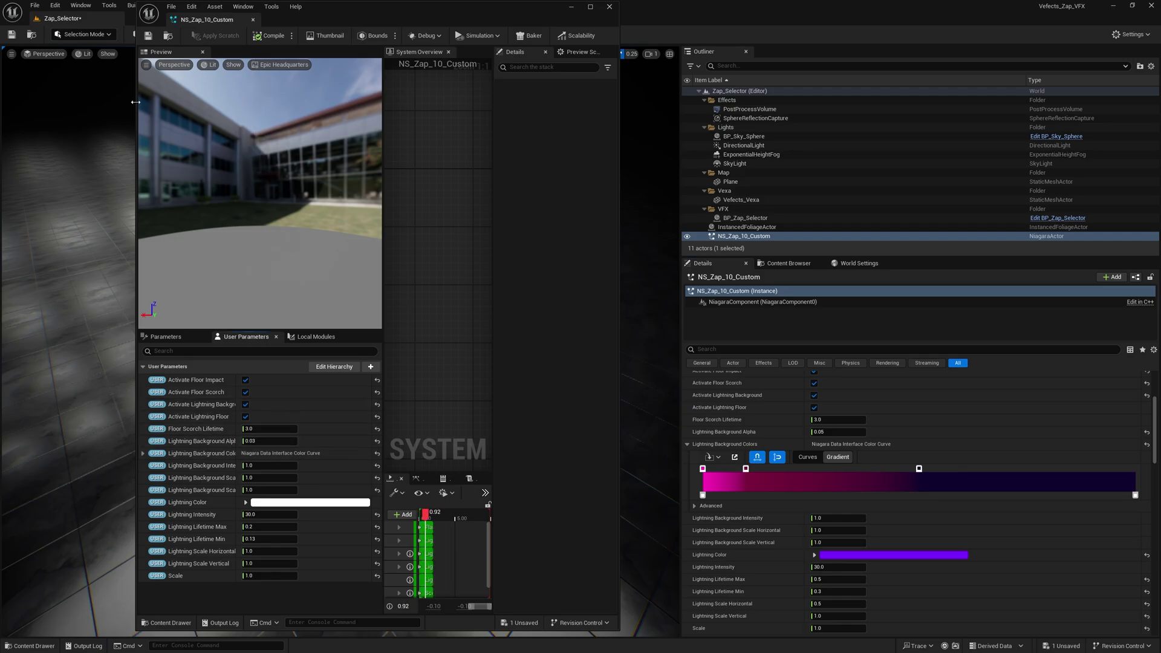
{"action": "left_click_drag", "start_coordinate": [136, 105], "coordinate": [4, 109]}
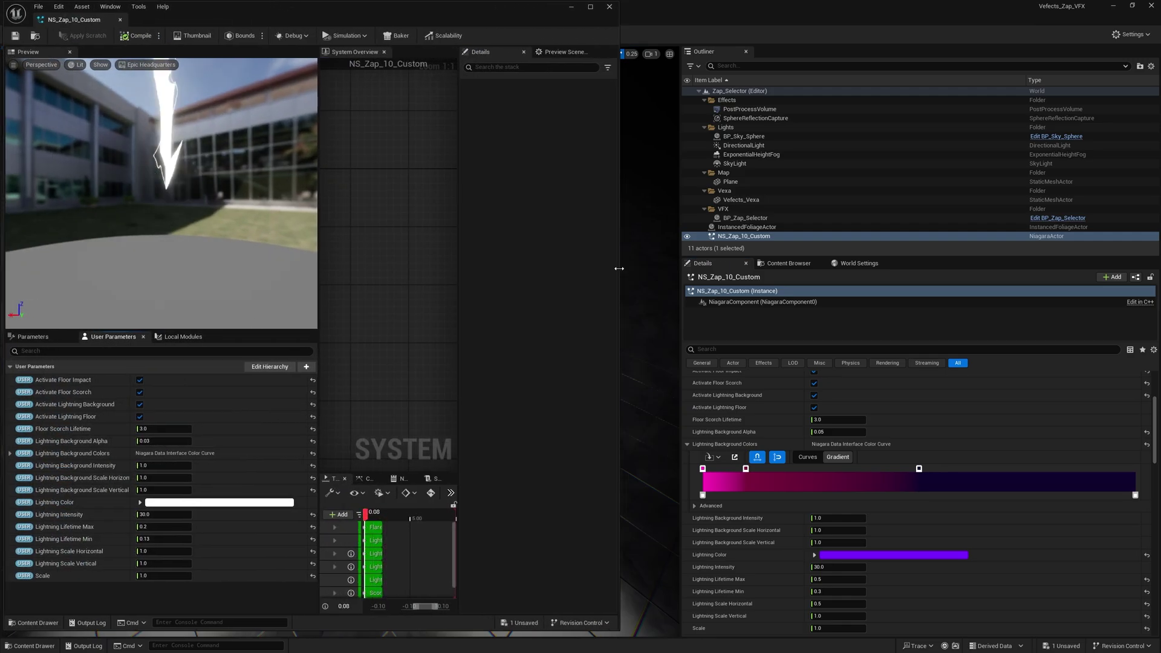
{"action": "left_click_drag", "start_coordinate": [619, 268], "coordinate": [707, 275]}
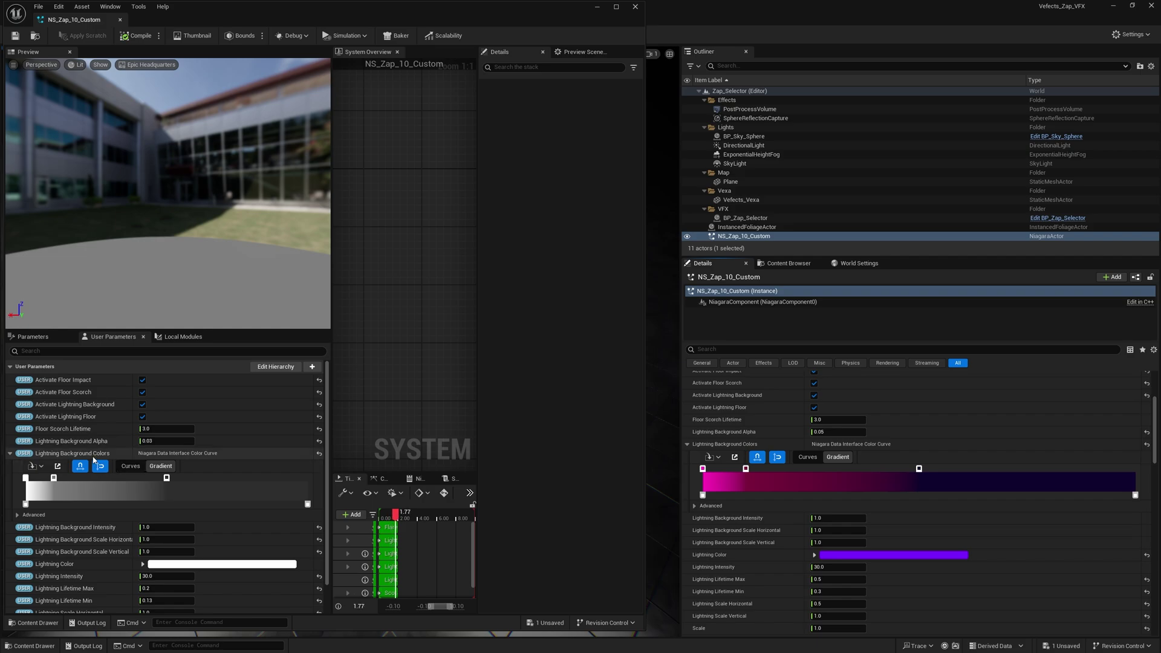
- Copy the Lightning Background Colors gradient from the placed instance and paste it onto the same parameter of the system asset
{"action": "right_click", "coordinate": [762, 448]}
{"action": "left_click", "coordinate": [786, 498]}
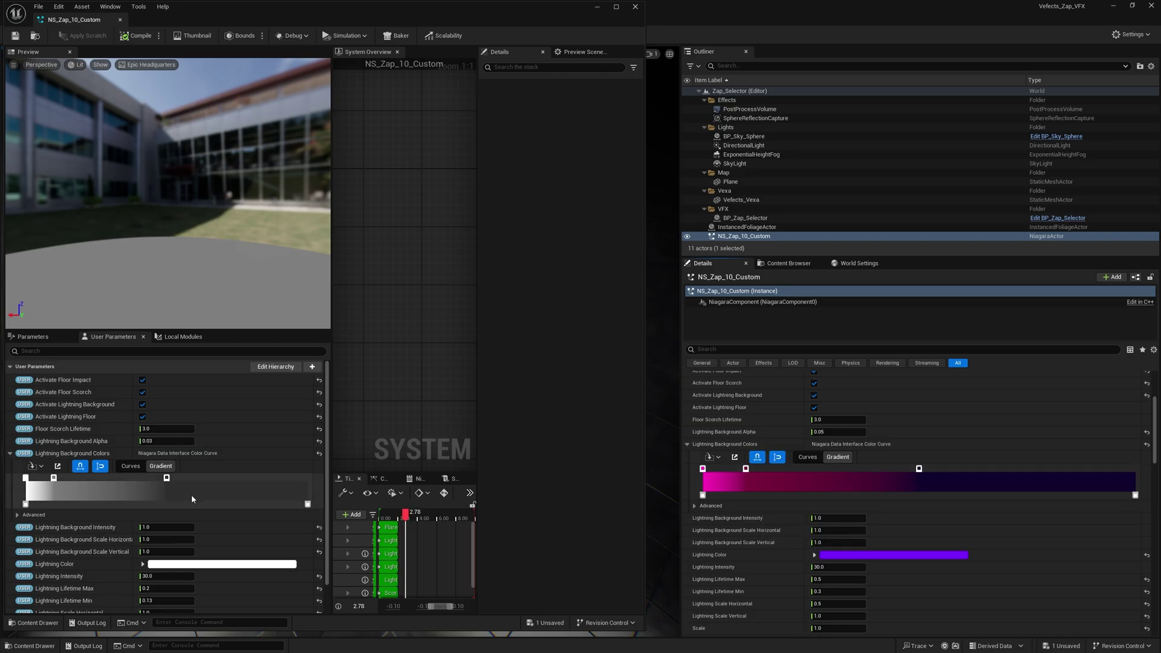
{"action": "right_click", "coordinate": [111, 451]}
{"action": "left_click", "coordinate": [142, 514]}
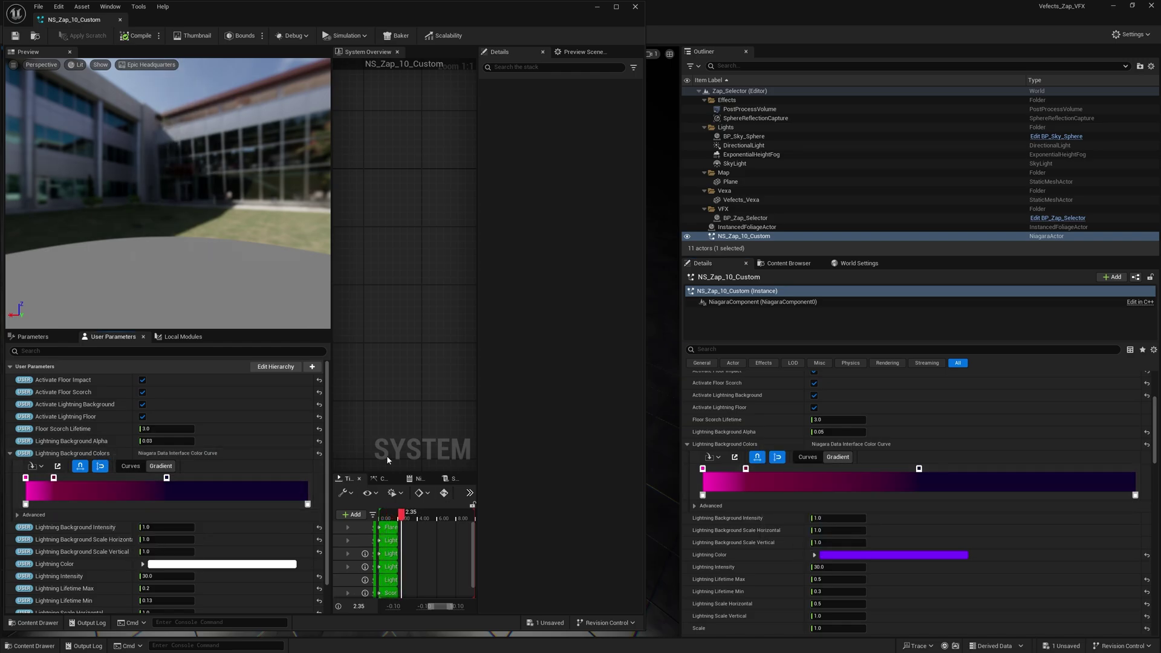
- Copy the instance's purple Lightning Color into the system asset's Lightning Color parameter
{"action": "scroll", "coordinate": [764, 523], "scroll_direction": "down", "scroll_amount": 3}
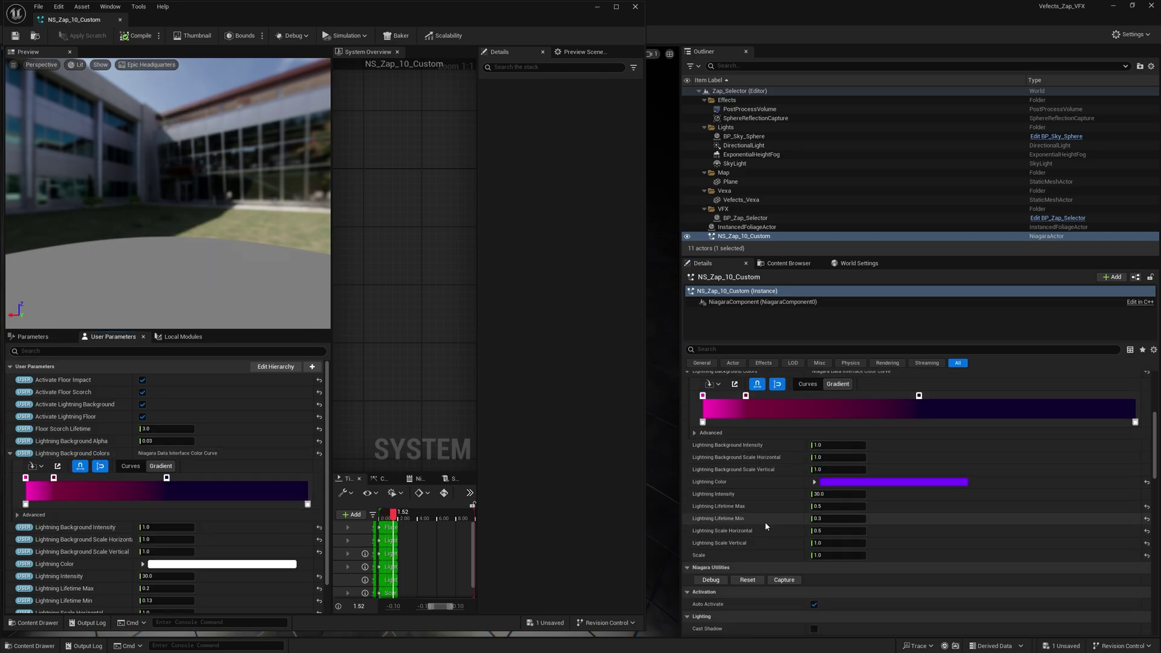
{"action": "right_click", "coordinate": [778, 478]}
{"action": "left_click", "coordinate": [795, 496]}
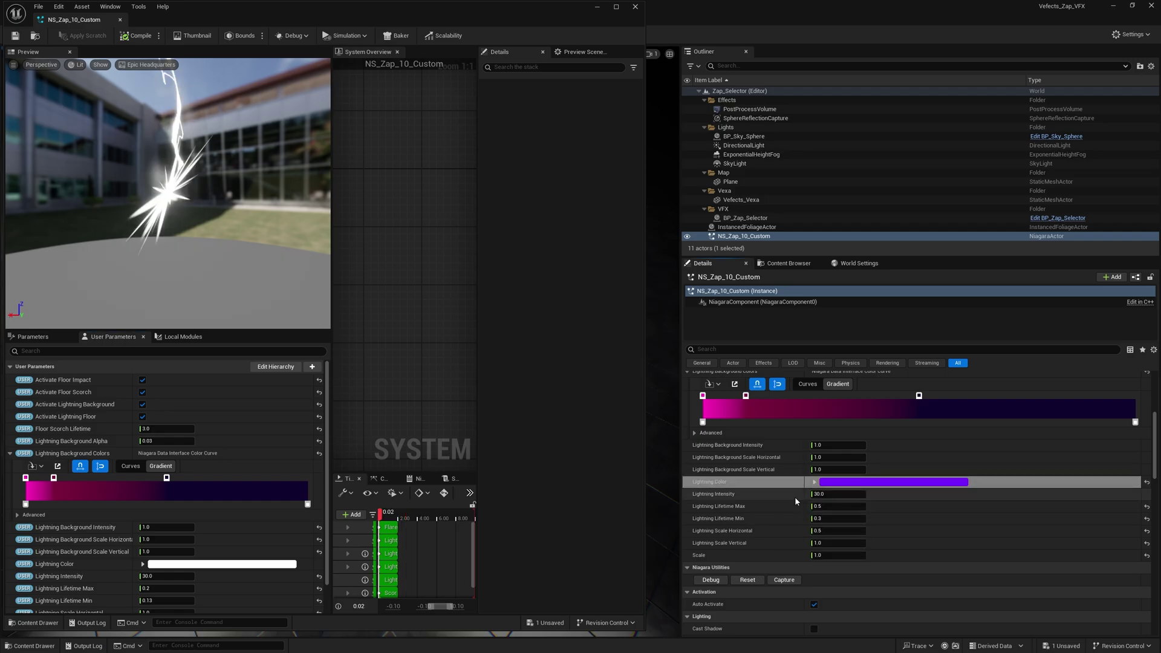
{"action": "right_click", "coordinate": [126, 564]}
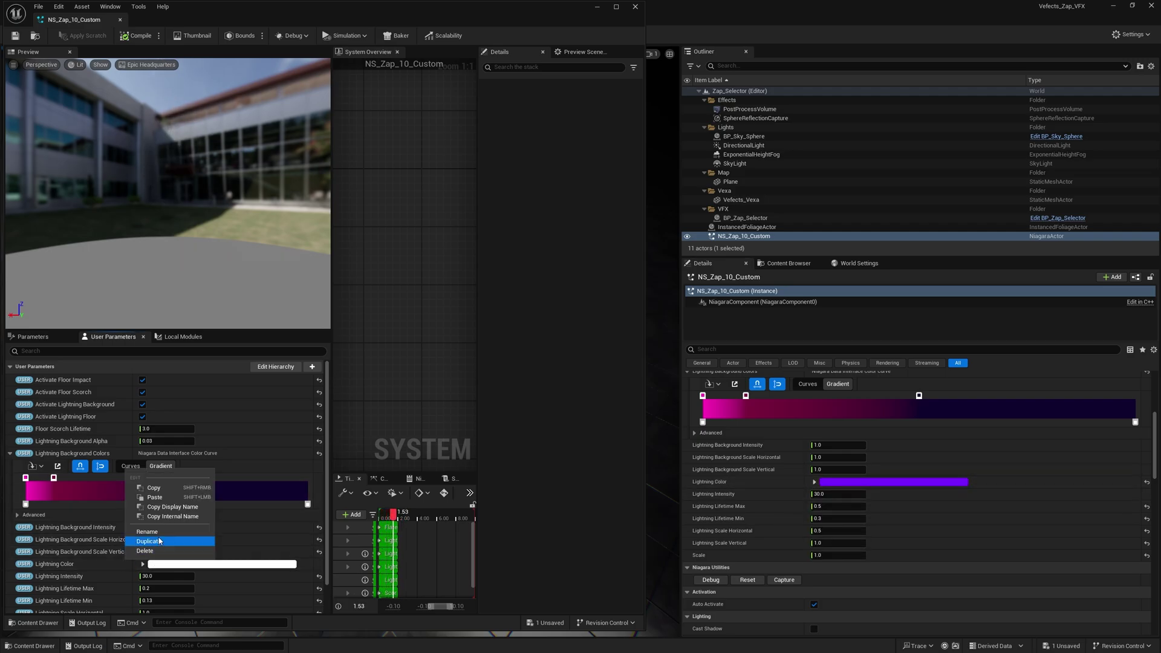
{"action": "left_click", "coordinate": [156, 497]}
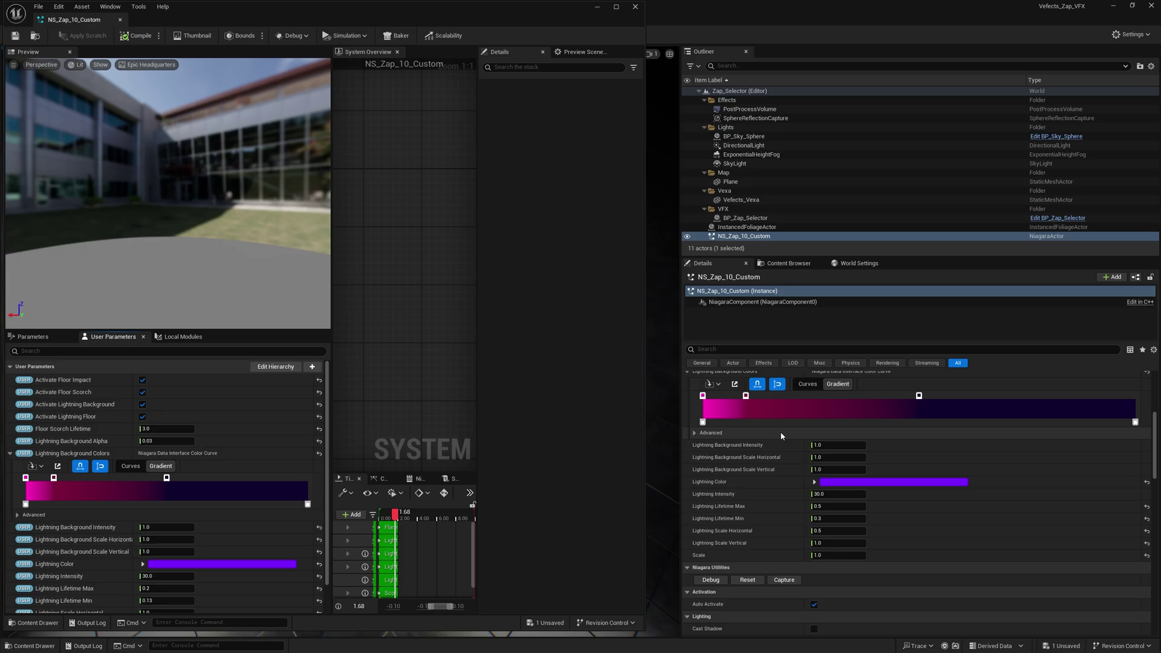
- Save the edited NS_Zap_10_Custom system and close its editor
{"action": "scroll", "coordinate": [781, 432], "scroll_direction": "up", "scroll_amount": 6}
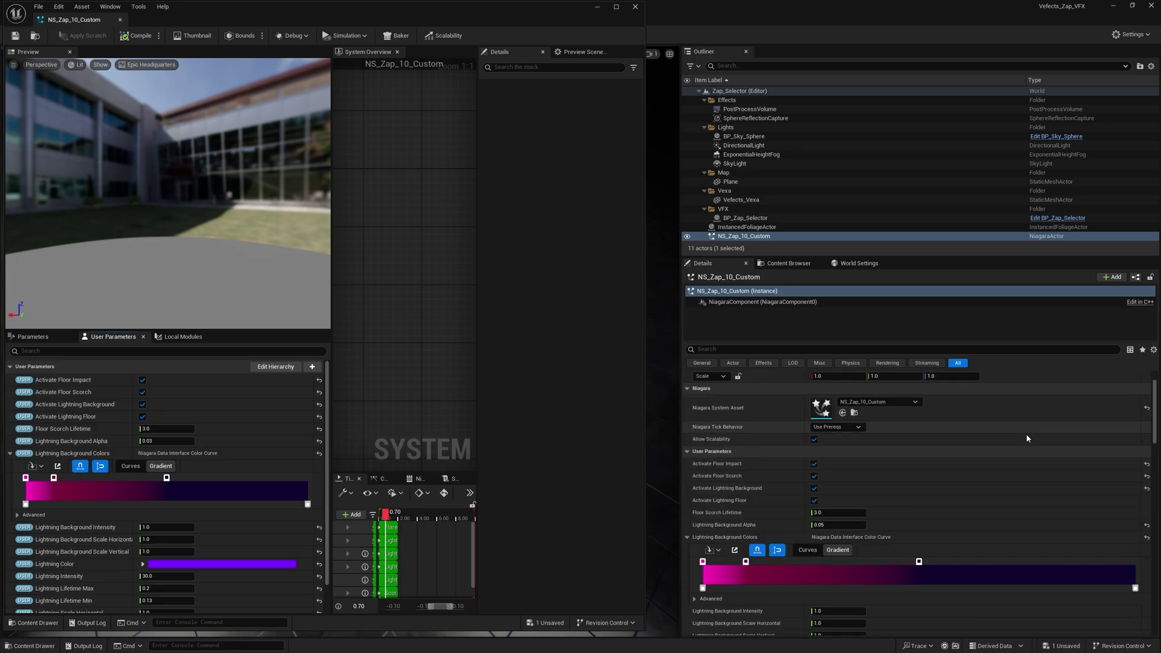
{"action": "scroll", "coordinate": [1003, 447], "scroll_direction": "up", "scroll_amount": 2}
{"action": "scroll", "coordinate": [813, 448], "scroll_direction": "down", "scroll_amount": 5}
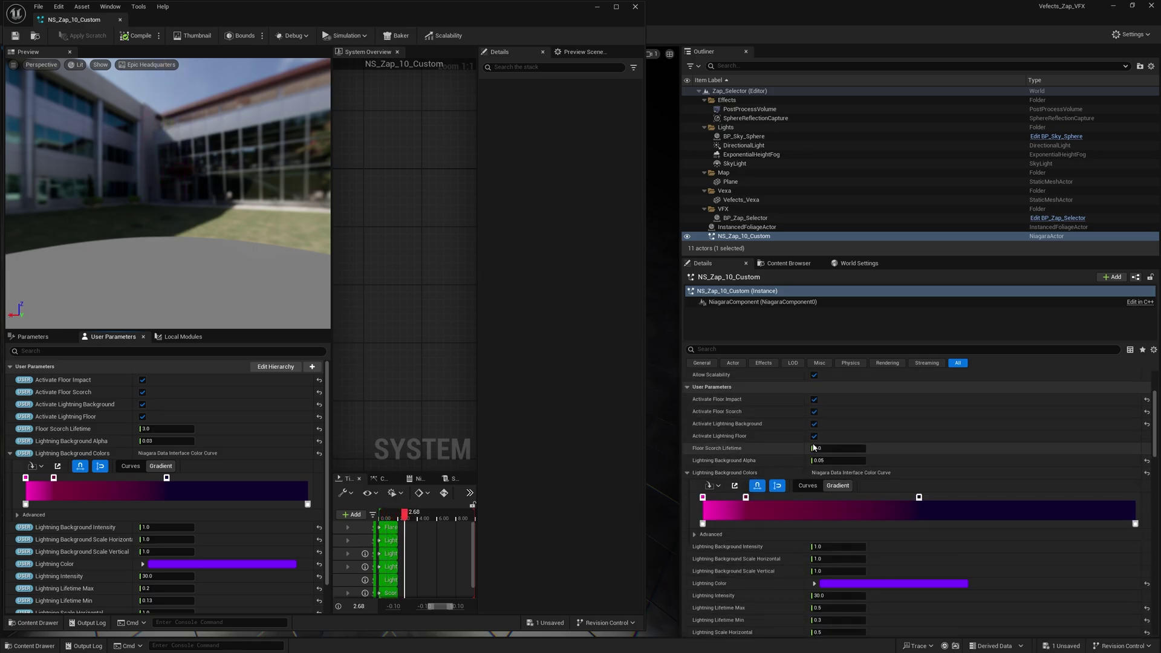
{"action": "scroll", "coordinate": [814, 448], "scroll_direction": "down", "scroll_amount": 7}
{"action": "scroll", "coordinate": [757, 491], "scroll_direction": "up", "scroll_amount": 10}
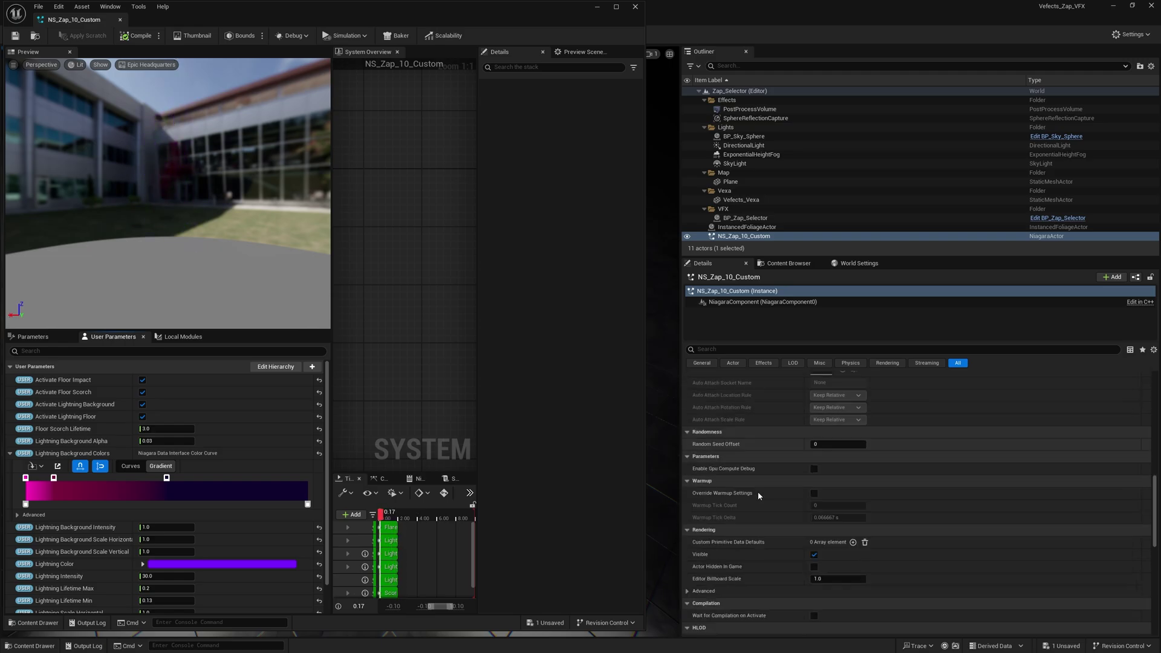
{"action": "scroll", "coordinate": [760, 485], "scroll_direction": "down", "scroll_amount": 3}
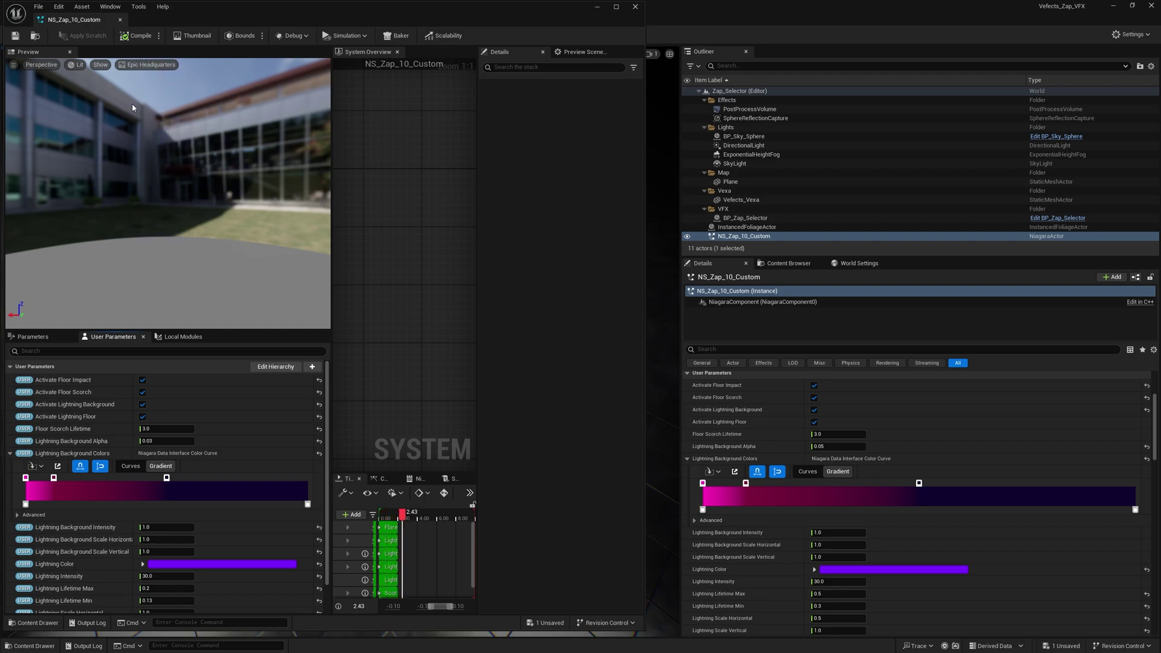
{"action": "left_click", "coordinate": [15, 37]}
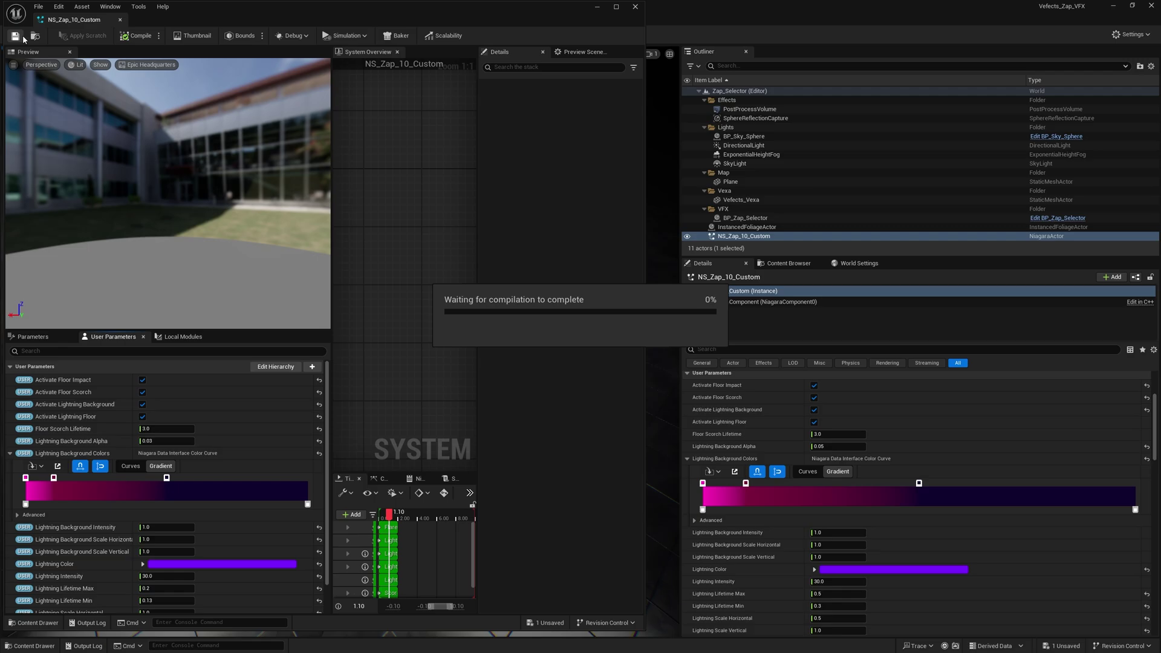
{"action": "middle_click", "coordinate": [56, 22]}
- Place four more NS_Zap_10_Custom instances around the floor and preview the level in game view
{"action": "right_click_drag", "start_coordinate": [532, 387], "coordinate": [532, 362]}
{"action": "left_click", "coordinate": [783, 264]}
{"action": "left_click_drag", "start_coordinate": [907, 422], "coordinate": [399, 299]}
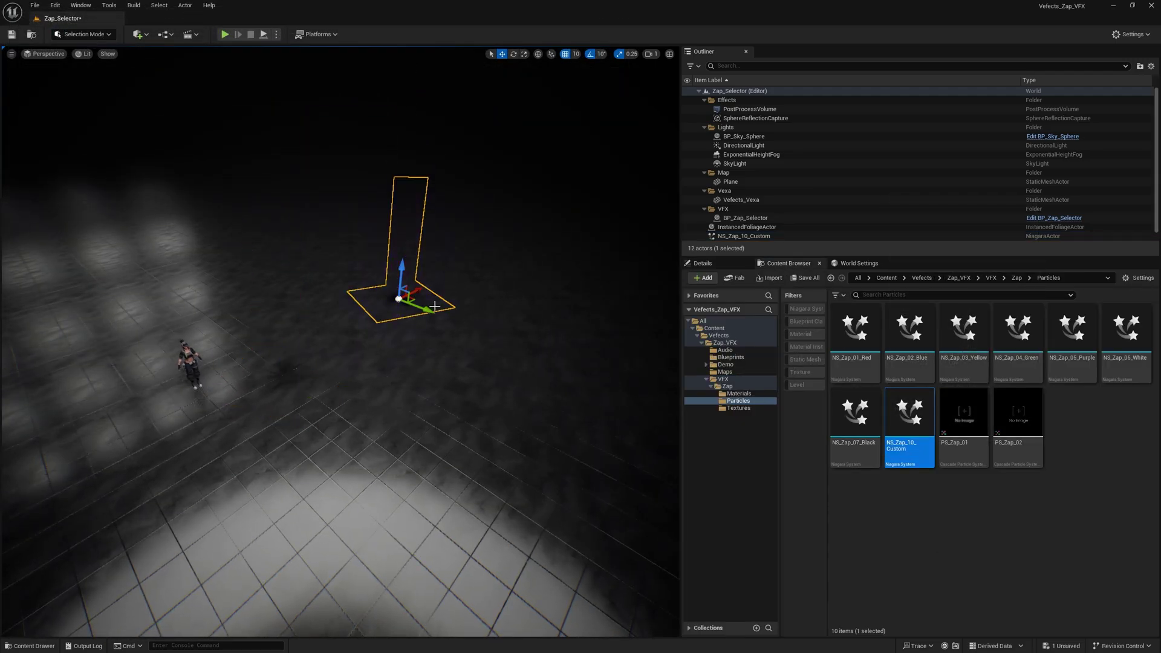
{"action": "left_click_drag", "start_coordinate": [908, 418], "coordinate": [313, 514]}
{"action": "left_click_drag", "start_coordinate": [890, 441], "coordinate": [533, 386]}
{"action": "mouse_move", "coordinate": [532, 386]}
{"action": "right_mouse_down"}
{"action": "mouse_move", "coordinate": [610, 417]}
{"action": "mouse_move", "coordinate": [538, 396]}
{"action": "right_mouse_up"}
{"action": "key", "text": "g"}
{"action": "key", "text": "g"}
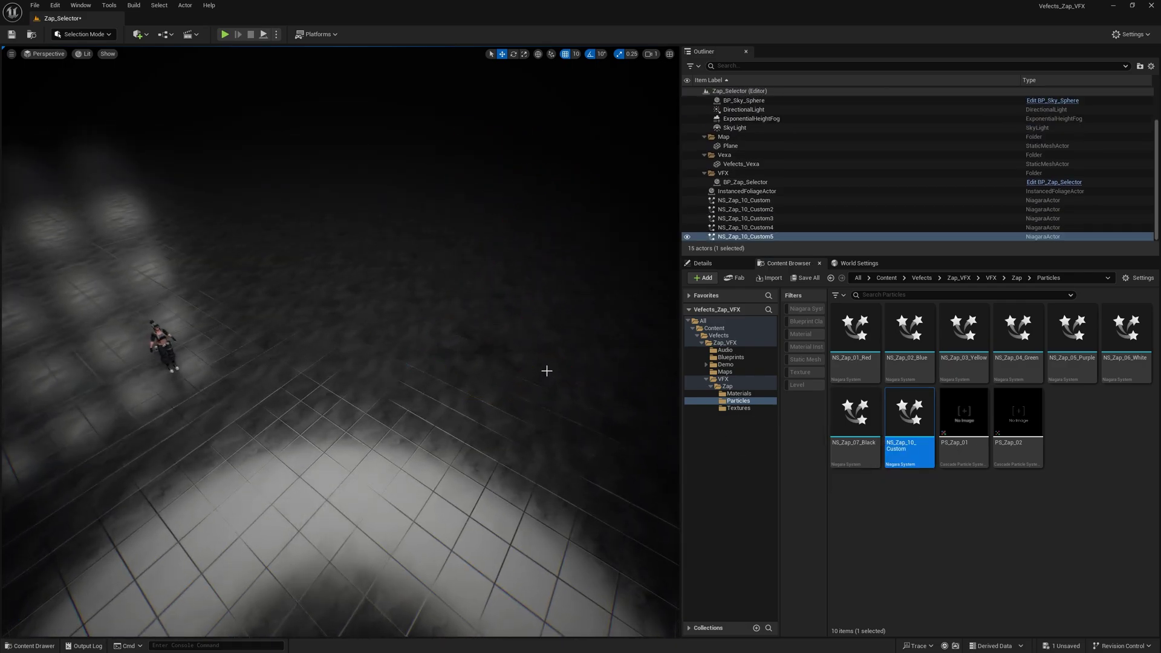